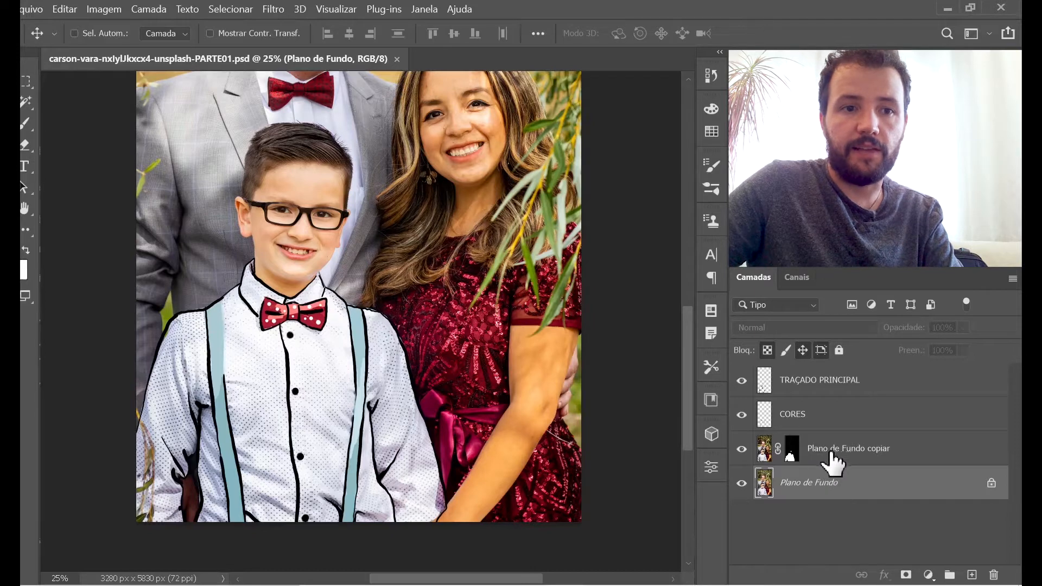
Rename the masked background copy layer as TEXTURA CAMISA after toggling its visibility to check what it holds
click(831, 458)
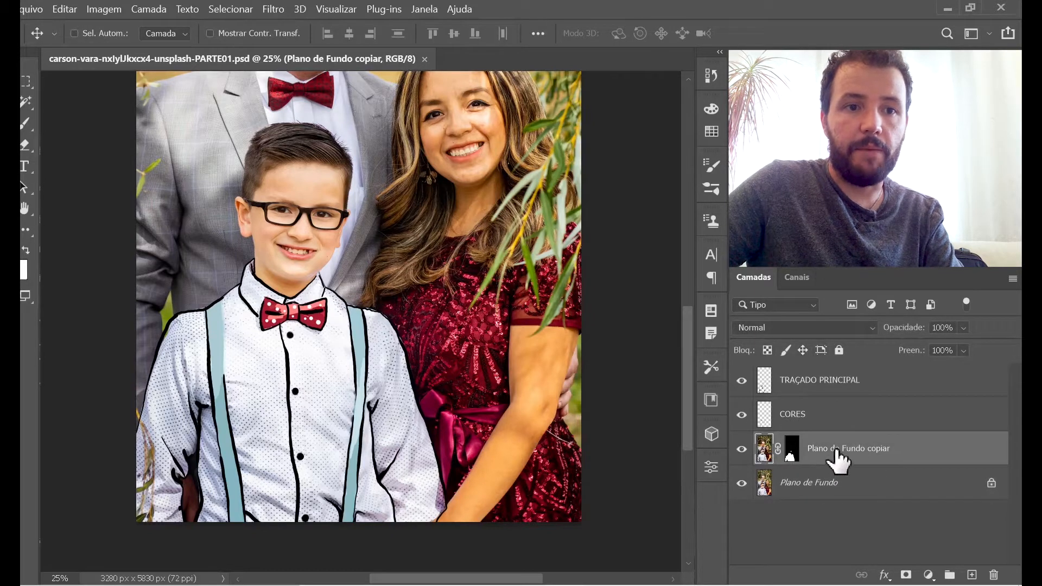
click(742, 451)
click(742, 449)
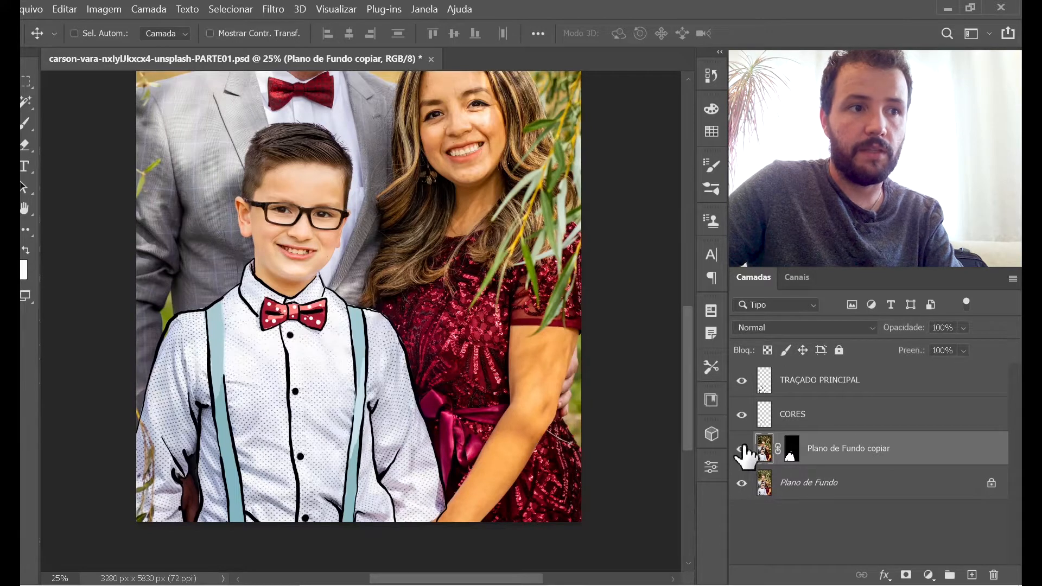
click(742, 450)
click(742, 449)
double_click(845, 448)
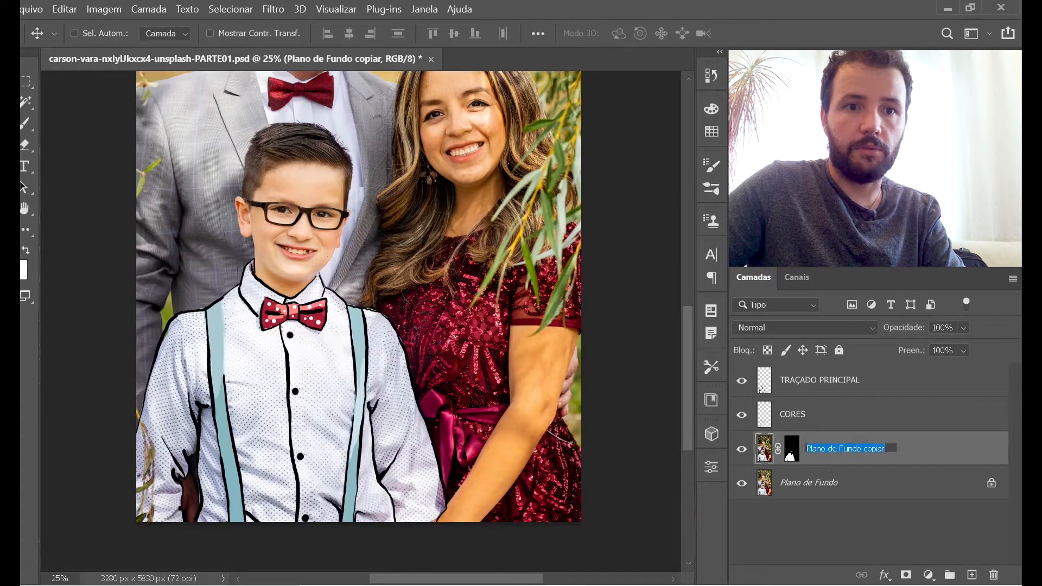
text(textu)
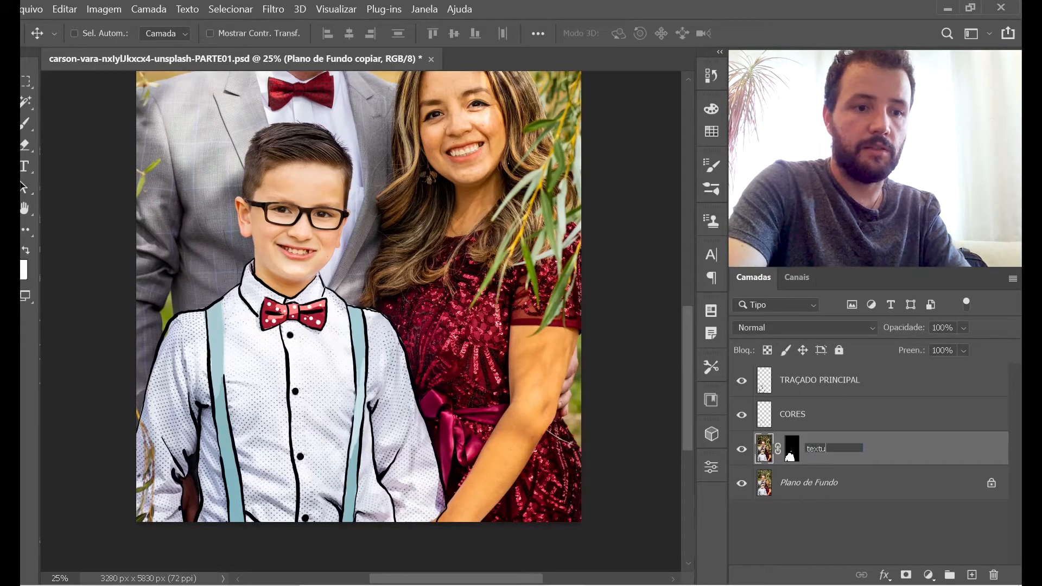
text(raTURA CAMISA)
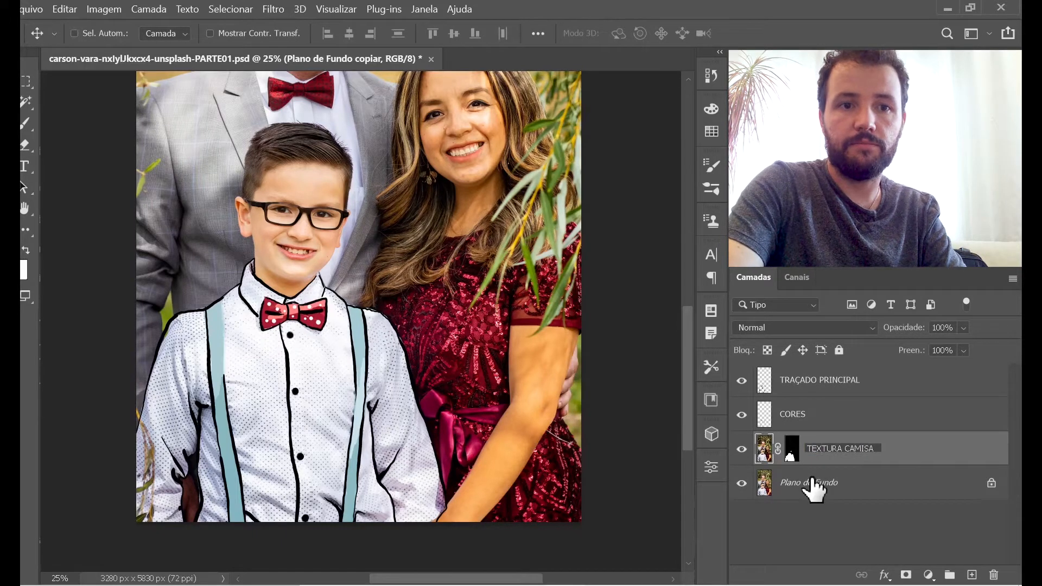
key(Return)
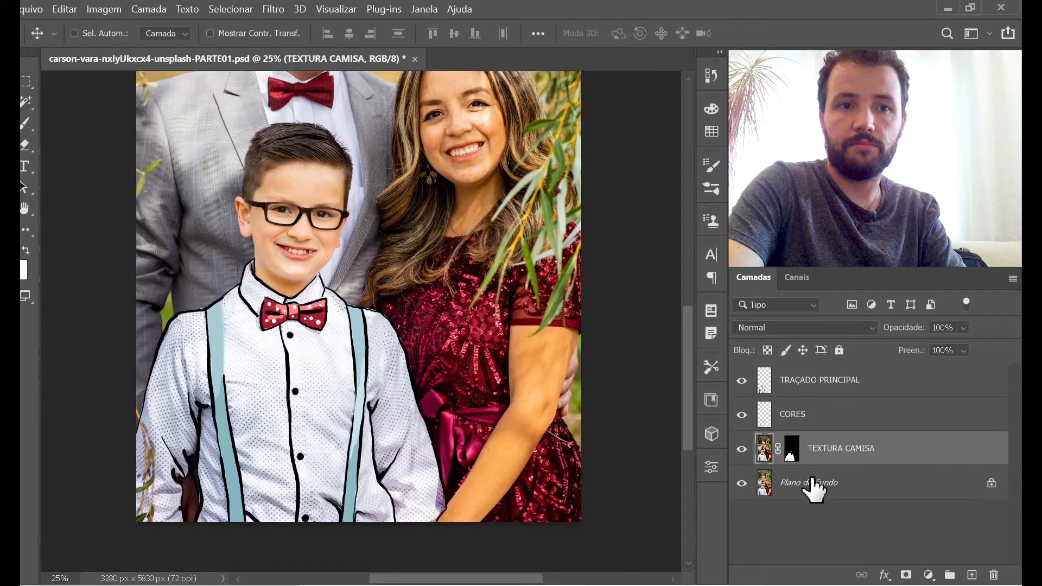
Toggle the visibility of the CORES and TRAÇADO PRINCIPAL layers to examine what each contributes to the drawing
click(845, 426)
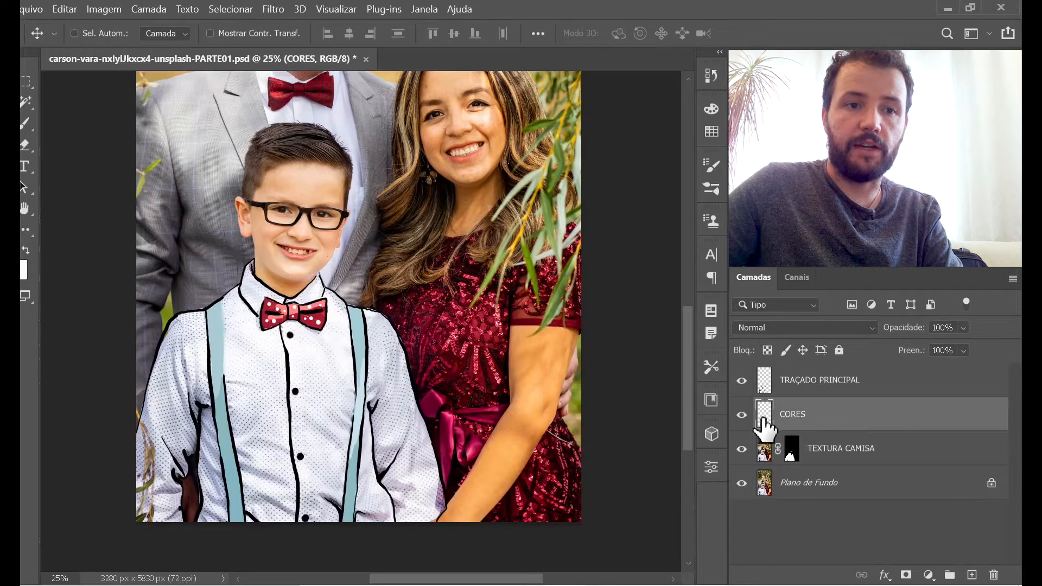
click(742, 416)
click(741, 416)
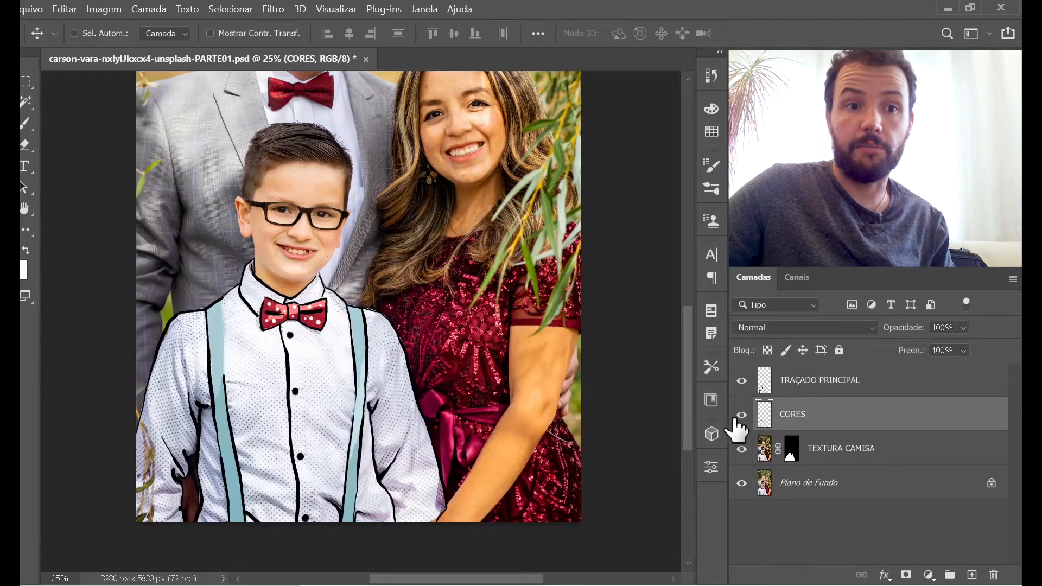
click(742, 381)
click(742, 381)
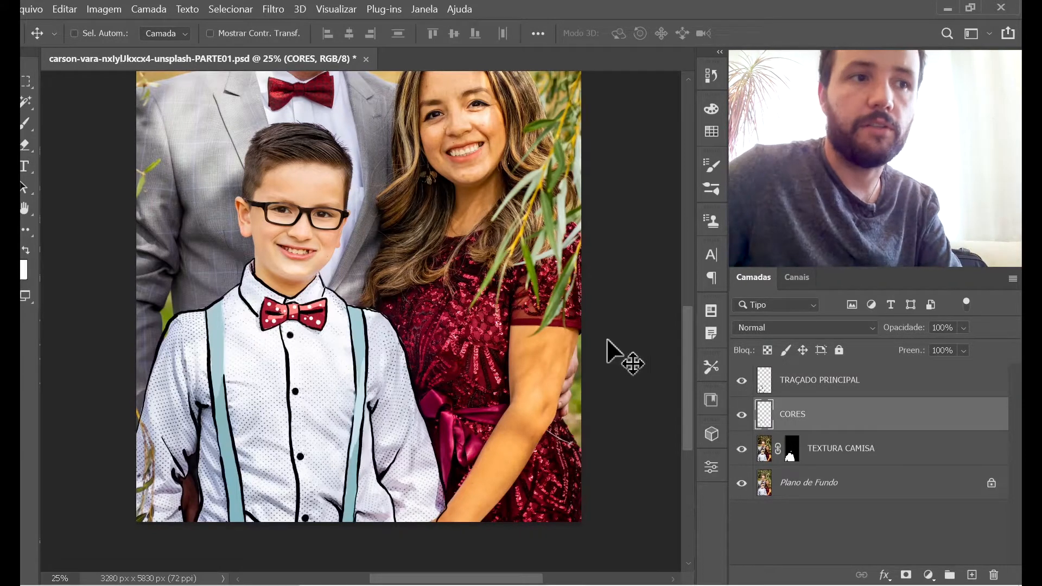
Group the TRAÇADO PRINCIPAL, CORES and TEXTURA CAMISA layers, and check the contents of the group
key(z)
drag(376, 300, 359, 332)
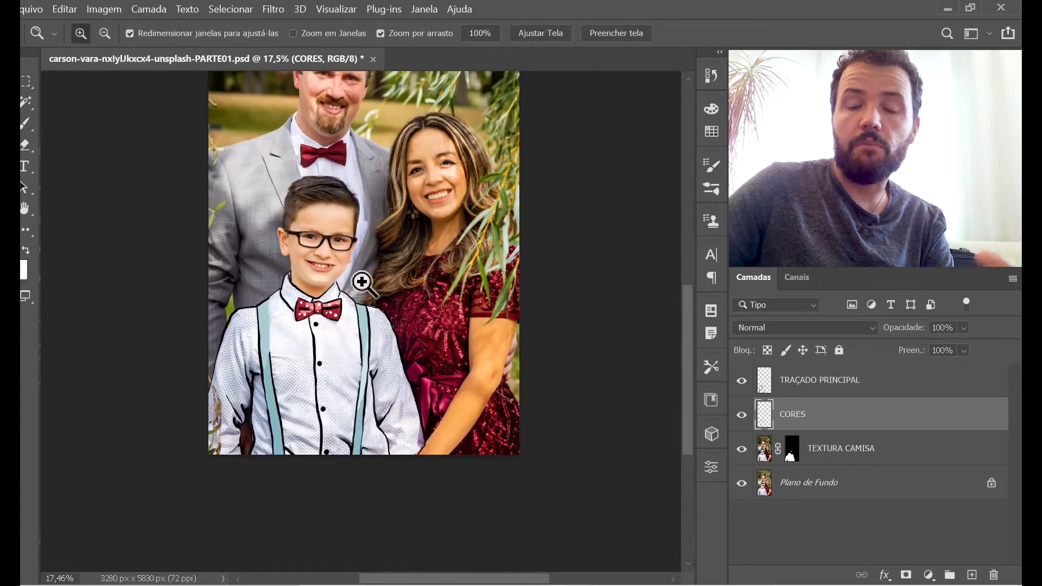
right_click(361, 281)
click(577, 327)
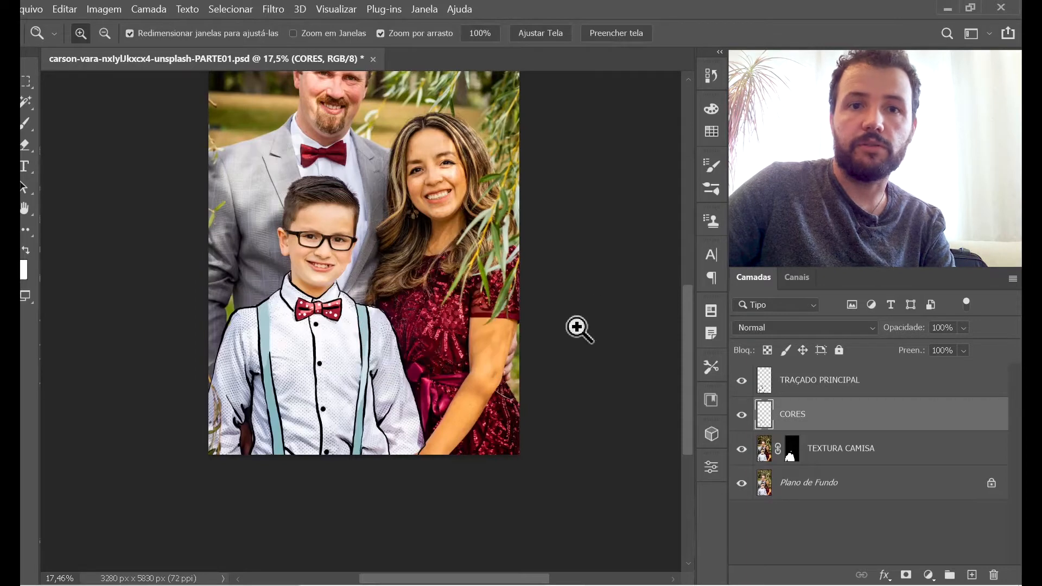
key(space)
drag(515, 299, 535, 362)
click(892, 460)
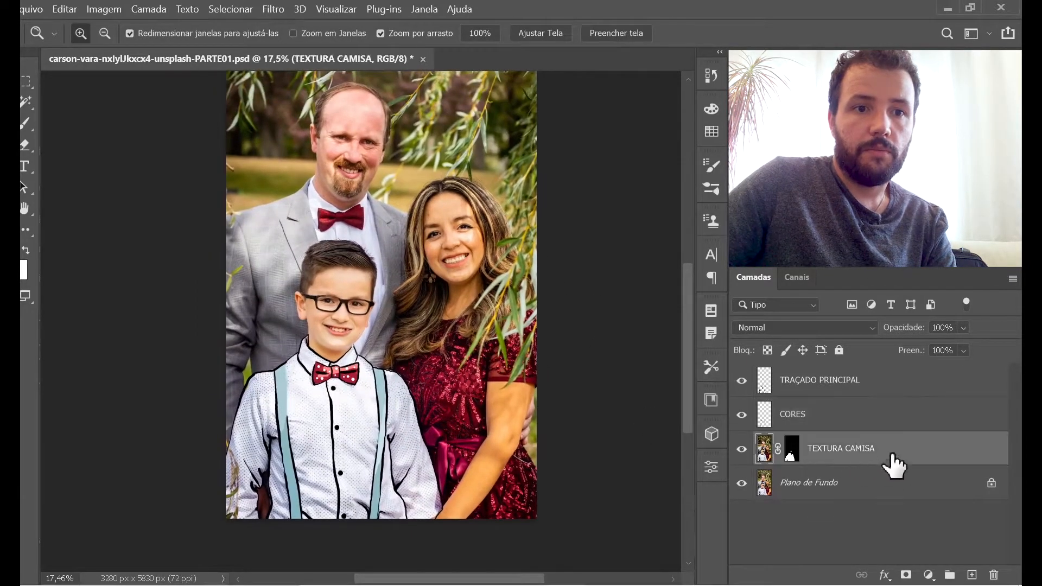
shift+click(858, 386)
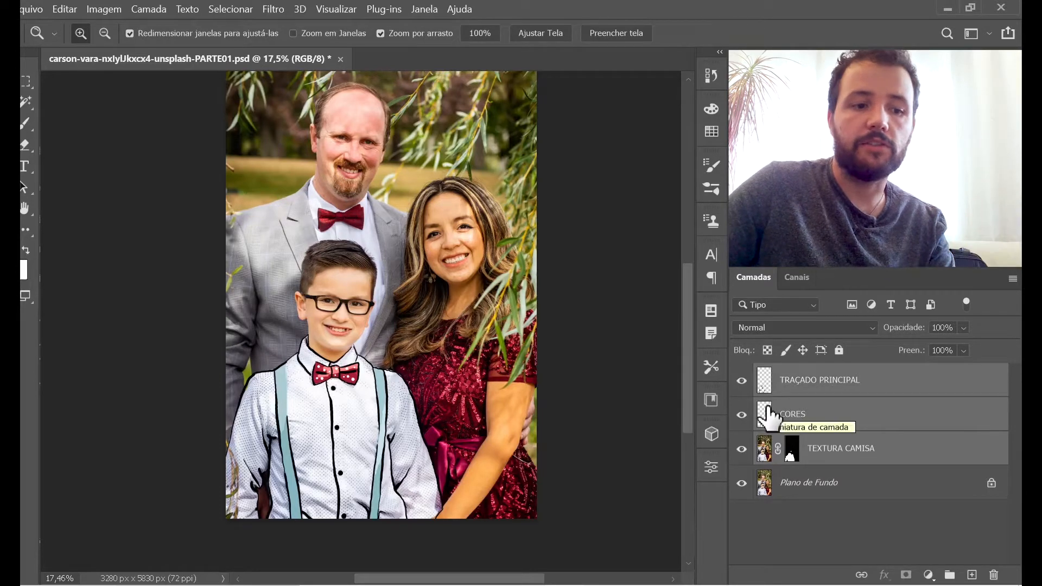
key(ctrl+g)
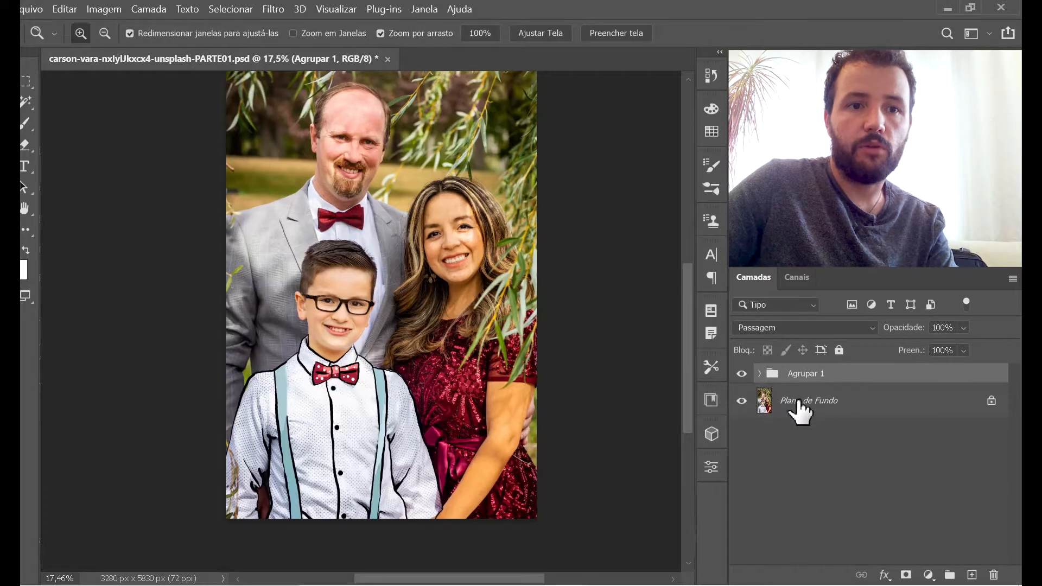
click(760, 373)
click(759, 373)
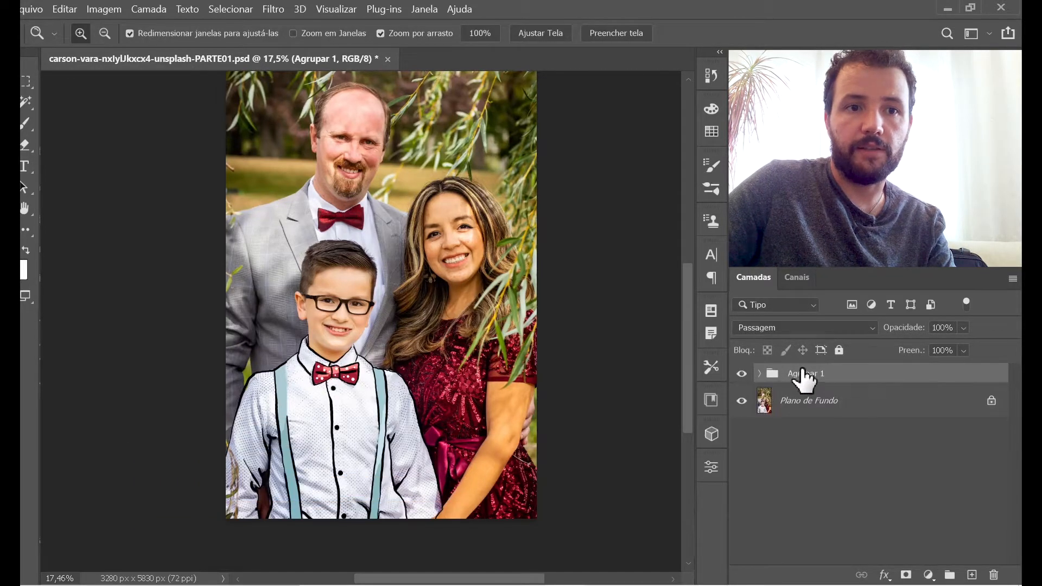
Rename the new layer group as DESENHO
double_click(804, 374)
text(DESENHO)
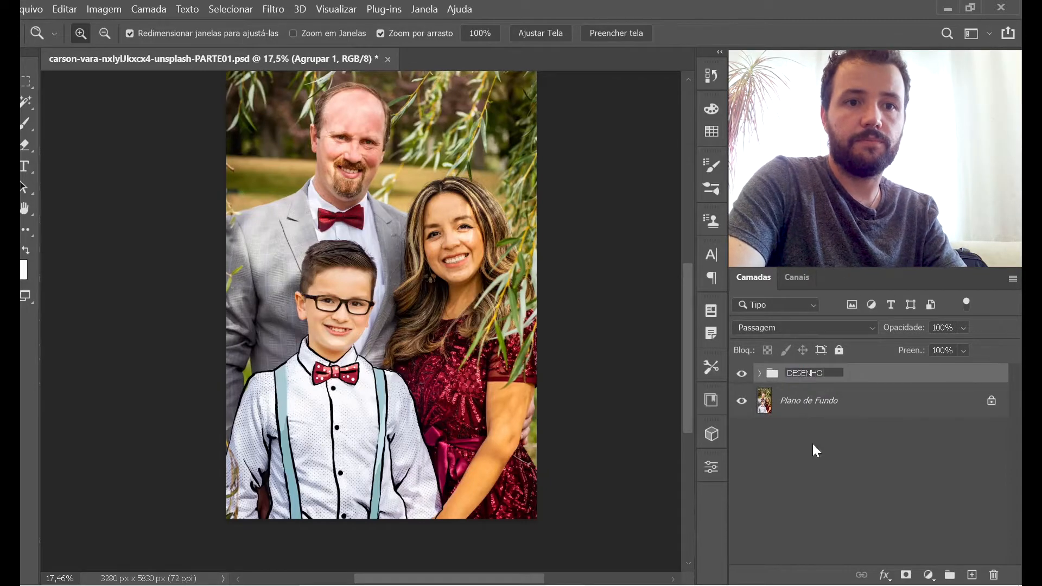
key(Return)
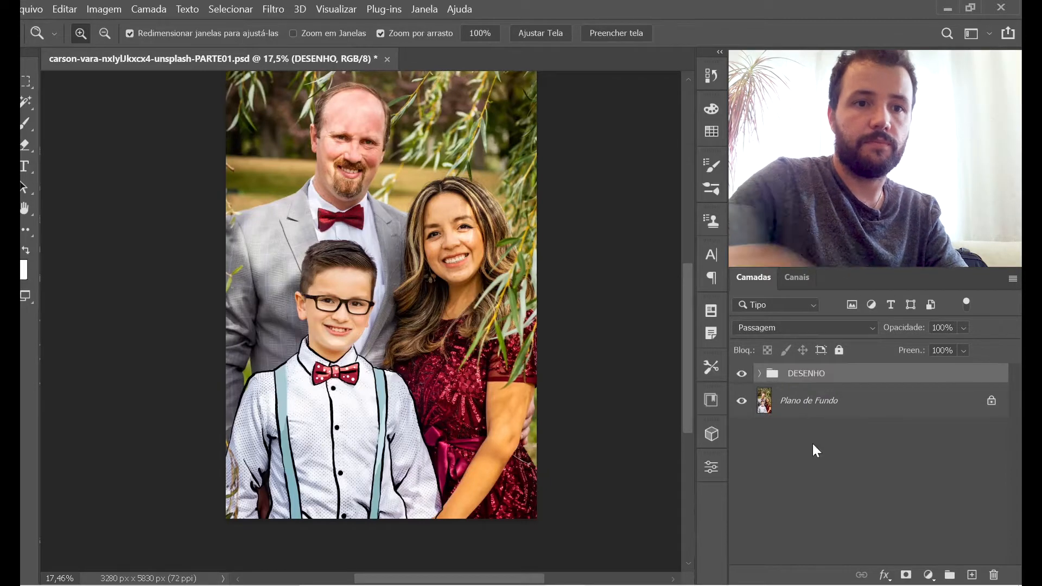
Add a Hue/Saturation adjustment layer directly above the Plano de Fundo layer with Saturation set to -33
click(812, 480)
click(822, 415)
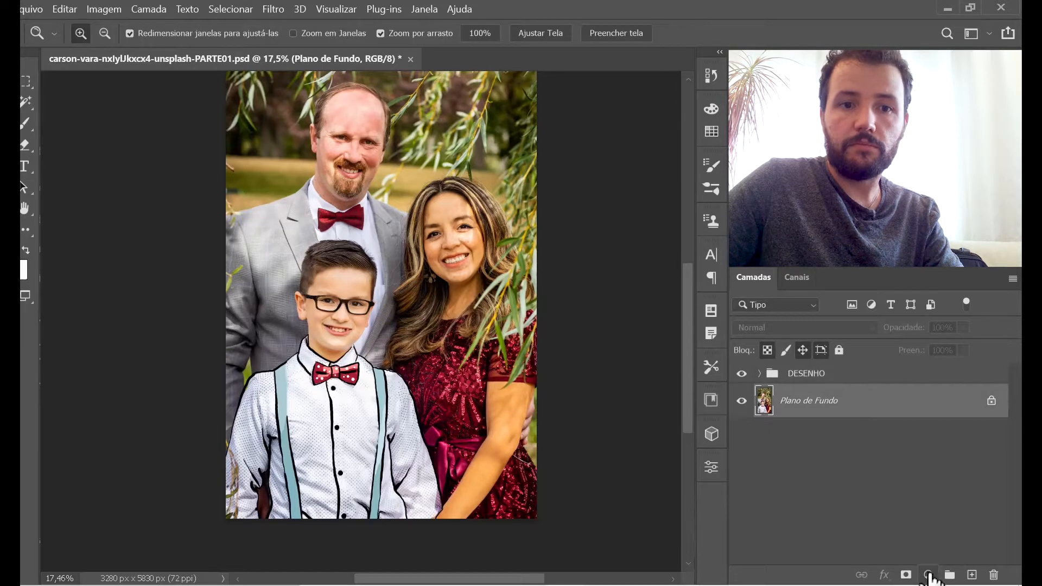
click(928, 575)
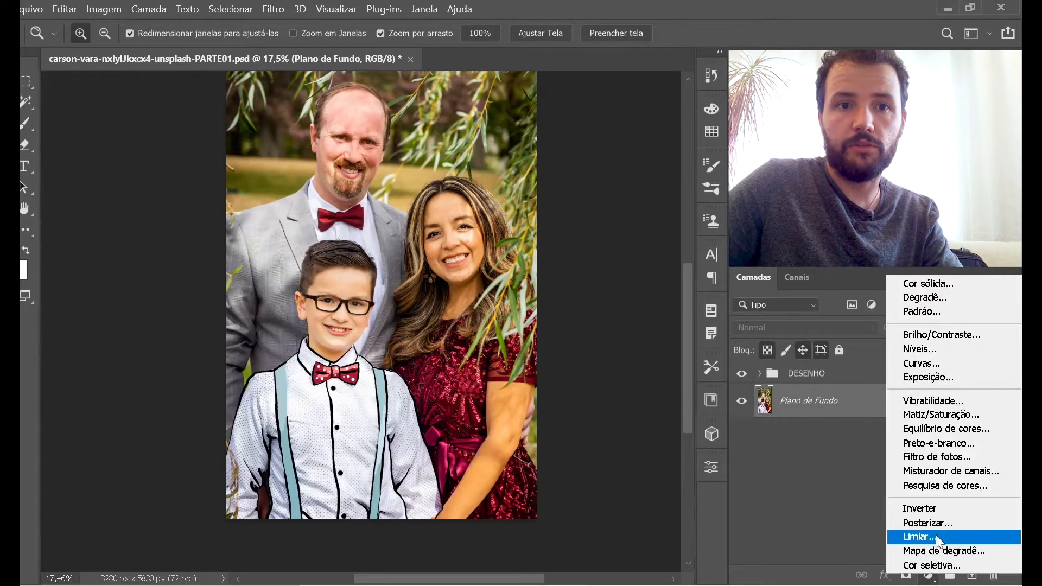
click(949, 414)
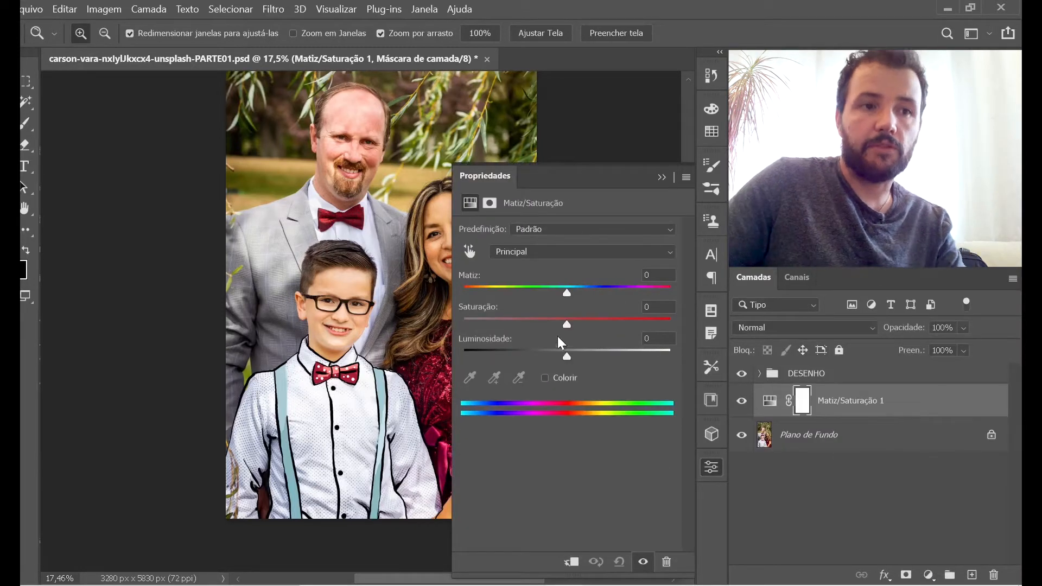
drag(565, 322, 534, 324)
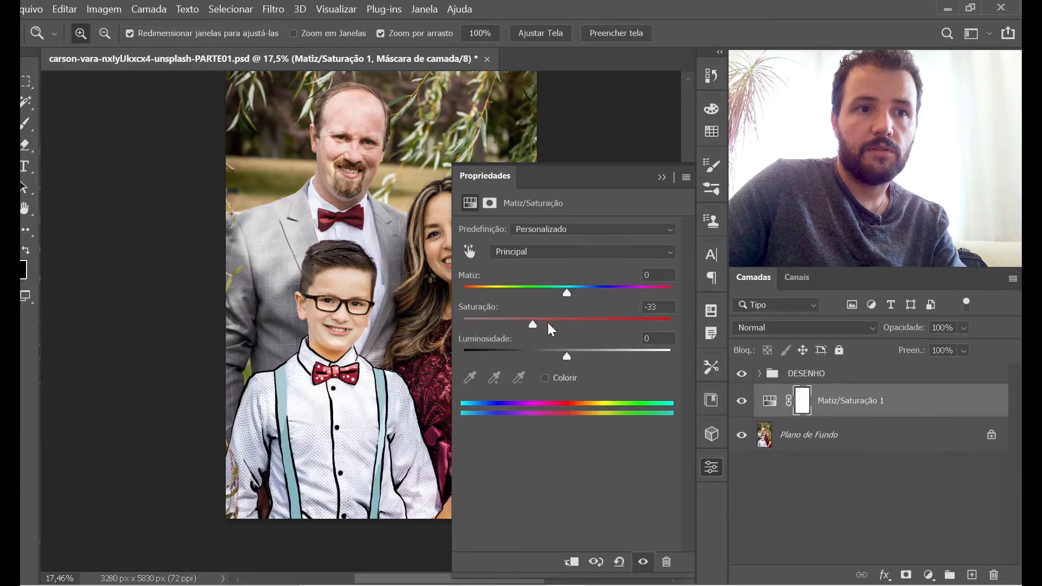
click(711, 469)
Add a Curves adjustment above the Hue/Saturation layer and lower the white point to output 208 at input 255
click(926, 574)
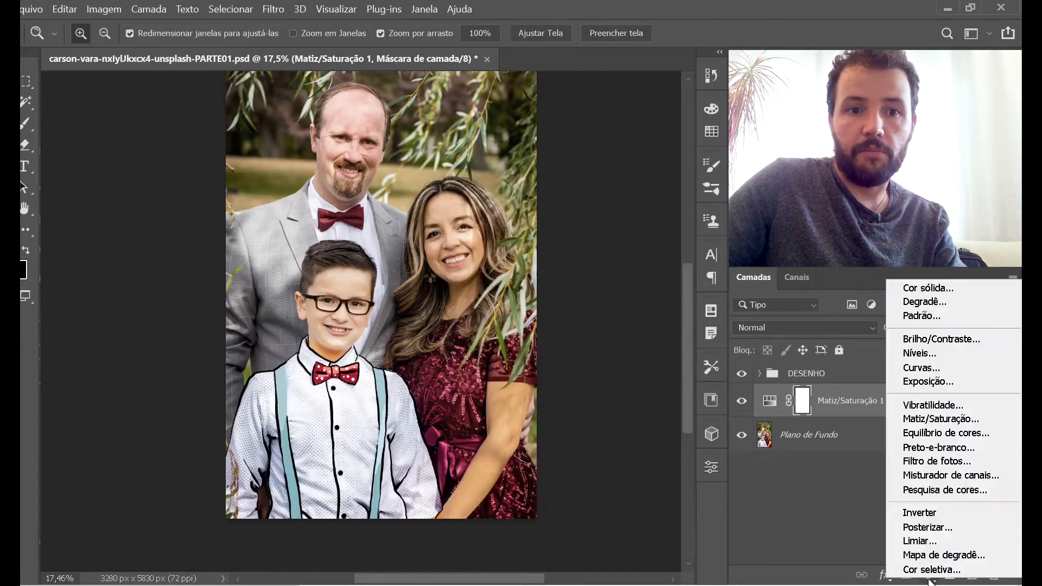
click(929, 369)
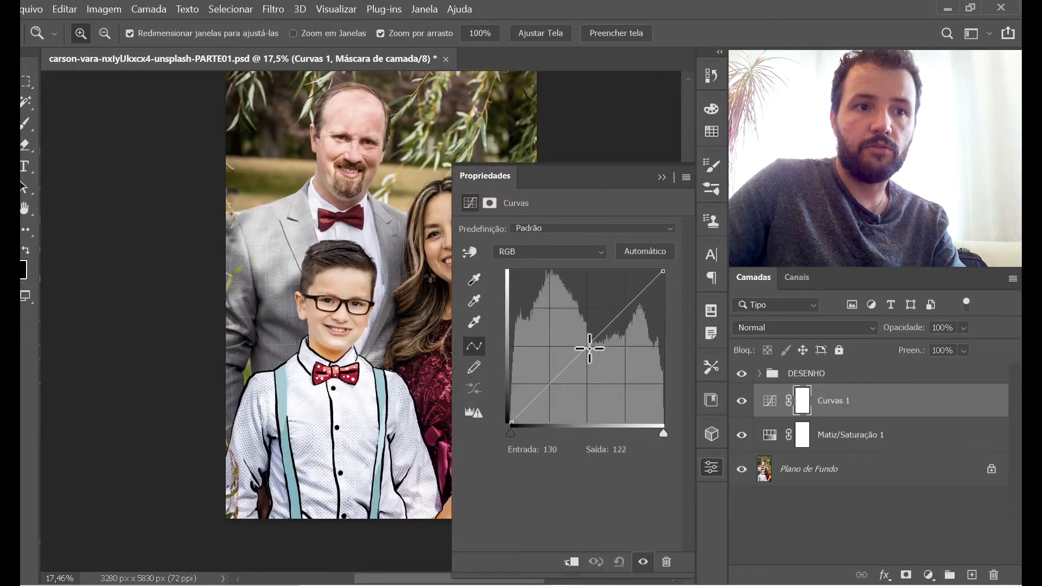
drag(663, 271, 671, 301)
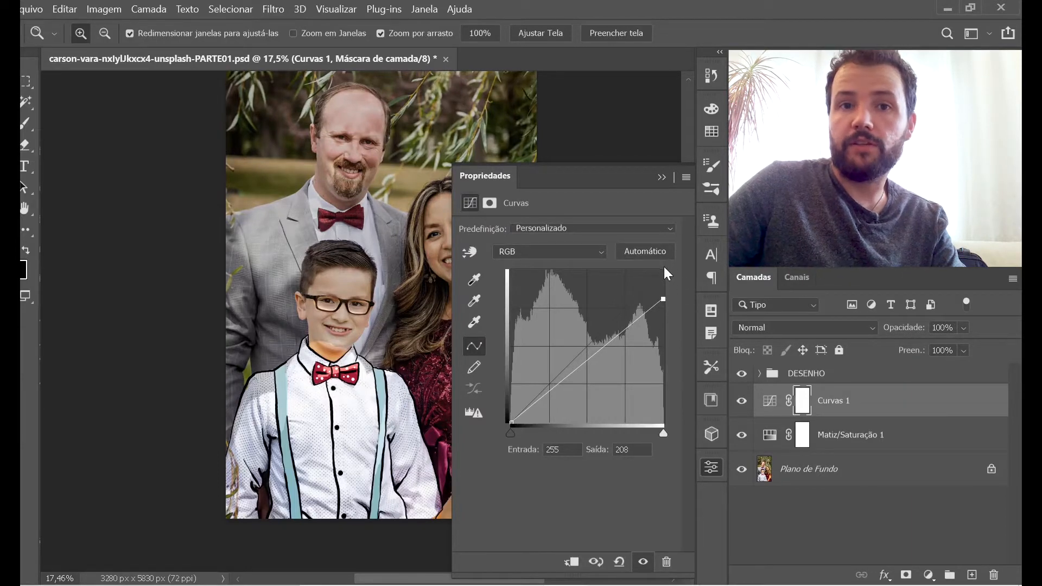
click(715, 467)
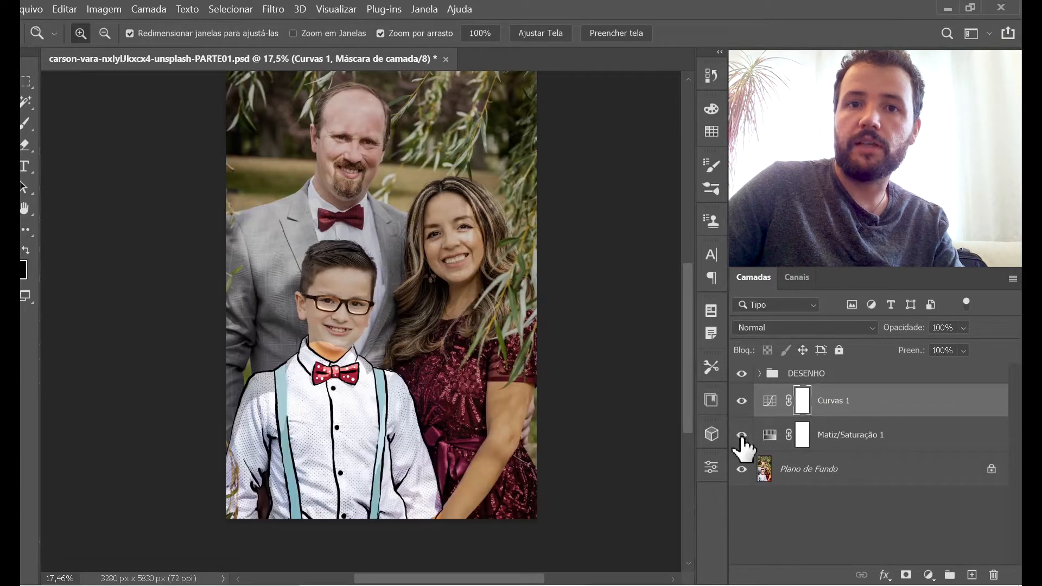
Group the Curves and Hue/Saturation adjustment layers and name the group FUNDO
shift+click(848, 434)
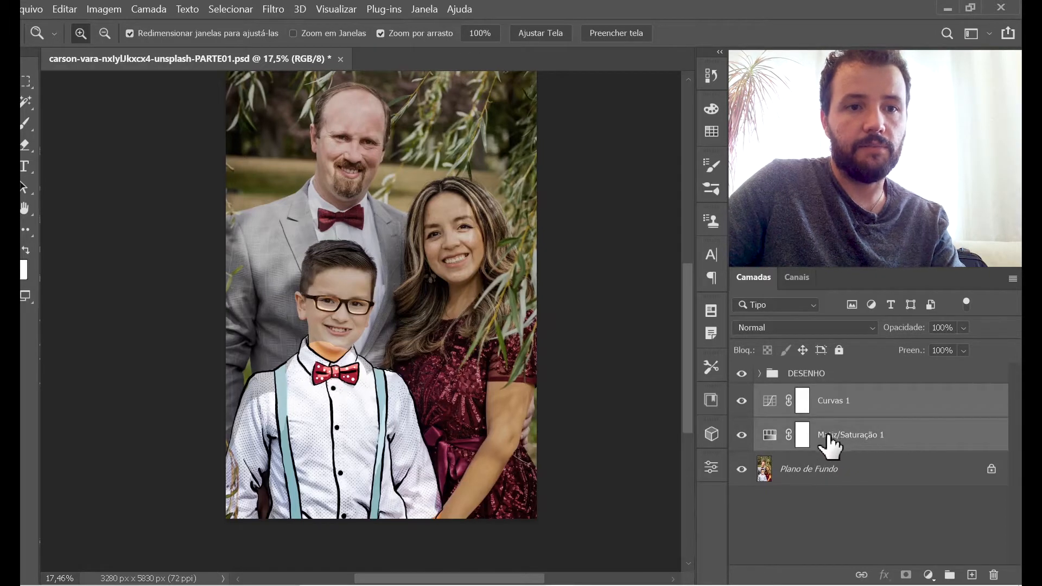
key(ctrl+g)
double_click(802, 395)
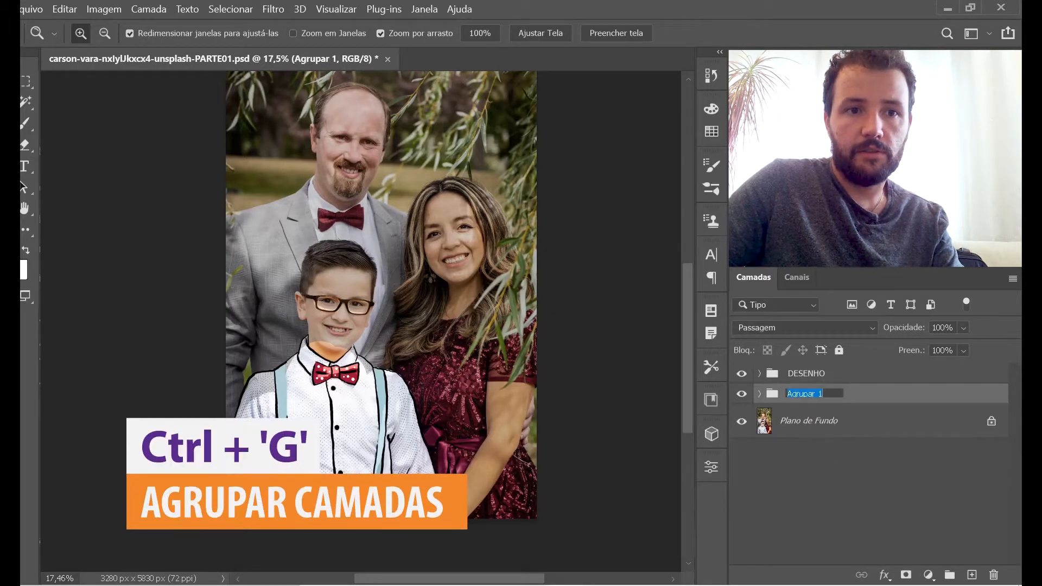
text(FUND)
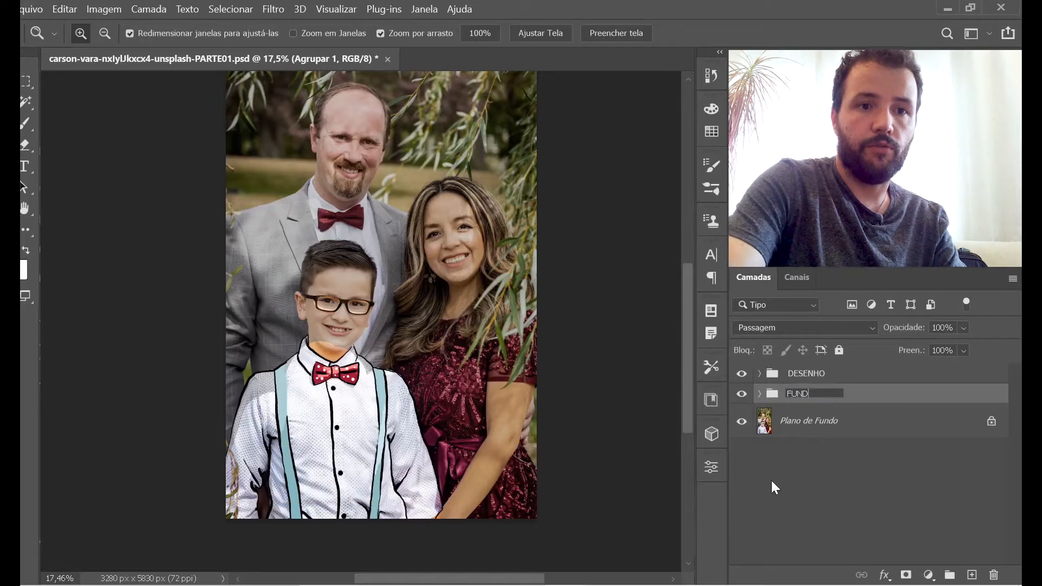
text(O)
key(Return)
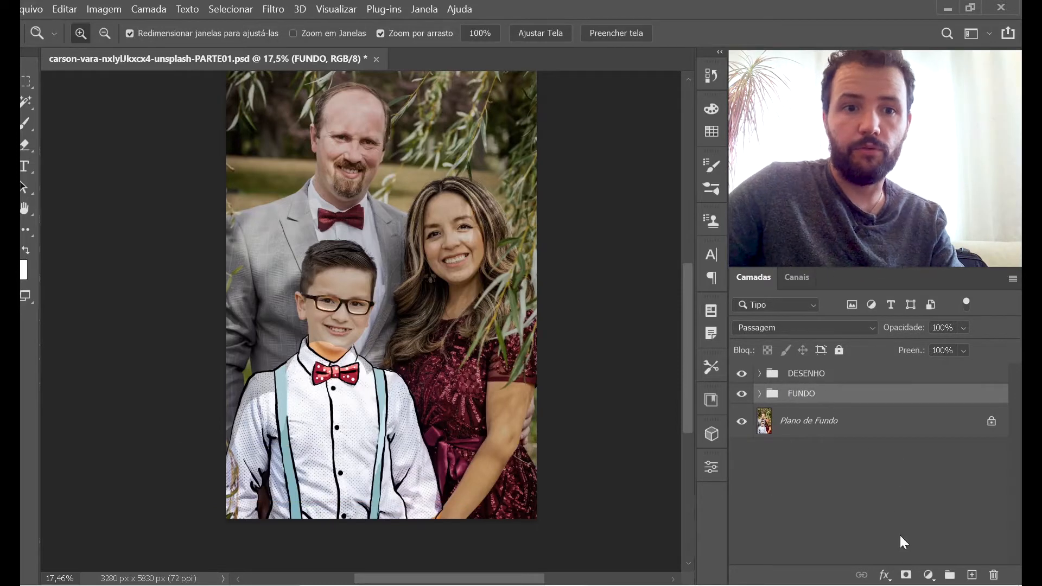
Add a layer mask to the FUNDO group and paint black over the boy with a 373 px brush to exclude him from the adjustments
click(906, 575)
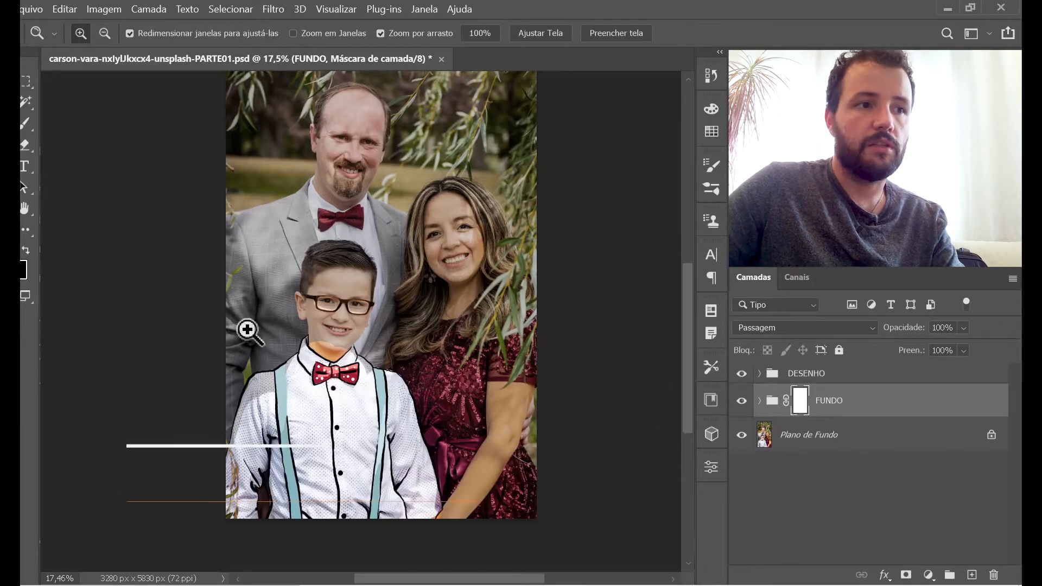
key(b)
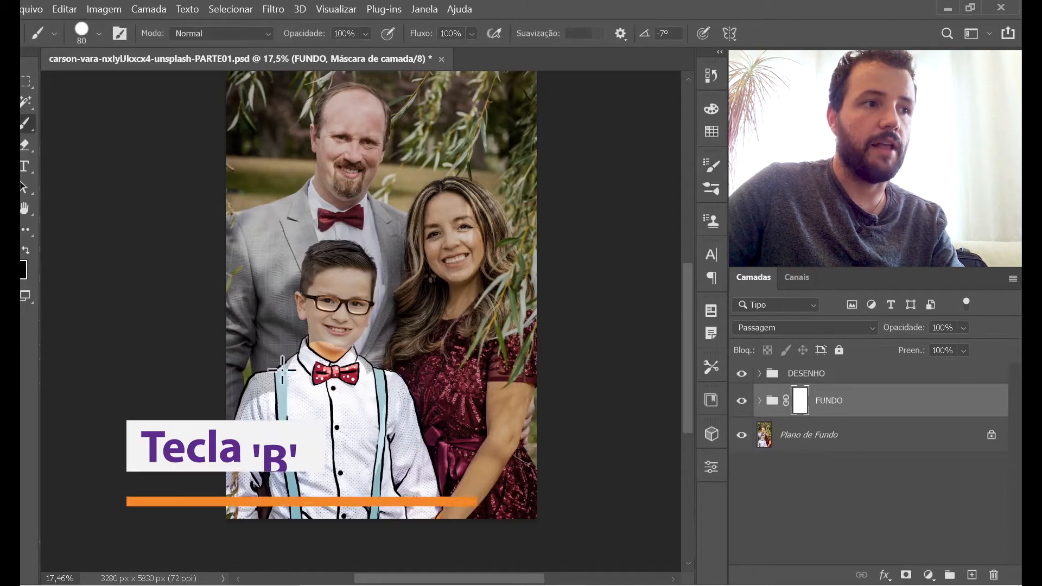
click(27, 250)
mouse_move(325, 343)
mouse_down()
mouse_move(353, 345)
mouse_move(329, 307)
mouse_move(328, 334)
mouse_move(304, 311)
mouse_up()
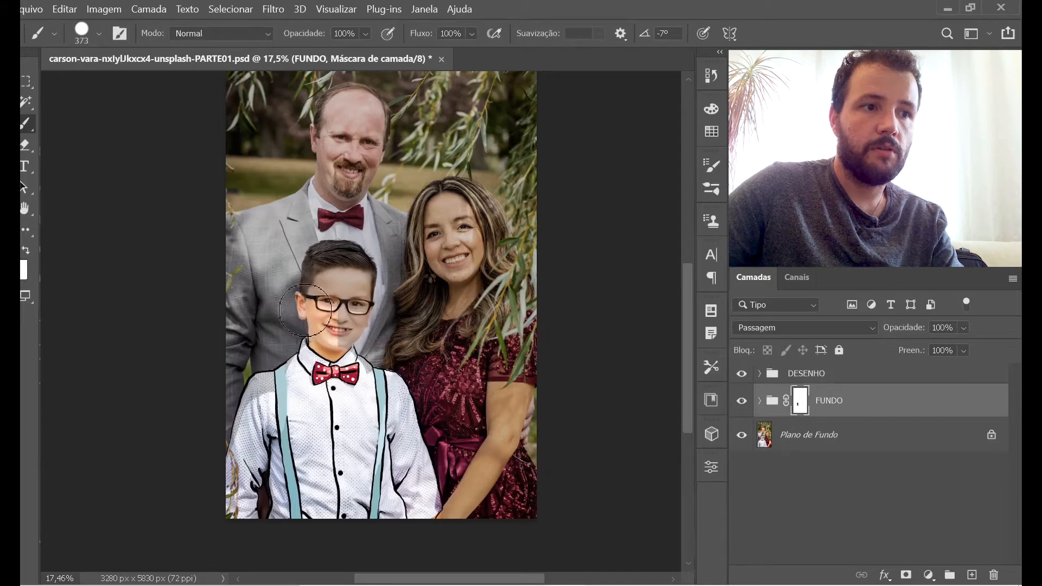
mouse_move(324, 255)
mouse_down()
mouse_move(353, 330)
mouse_move(362, 295)
mouse_move(351, 282)
mouse_move(285, 376)
mouse_move(262, 383)
mouse_move(257, 489)
mouse_up()
scroll(367, 381, up, 3)
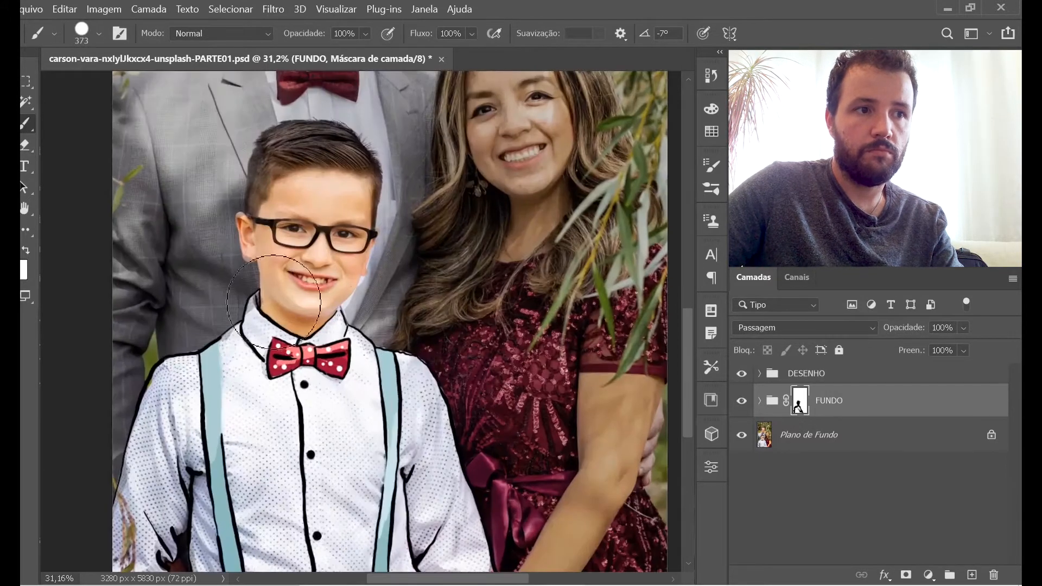
key(x)
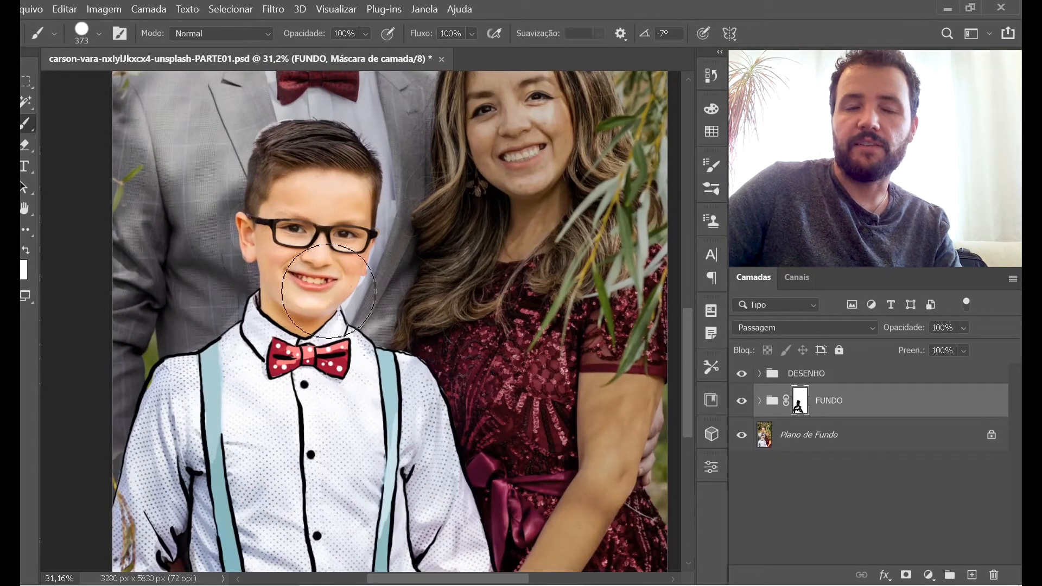
key(z)
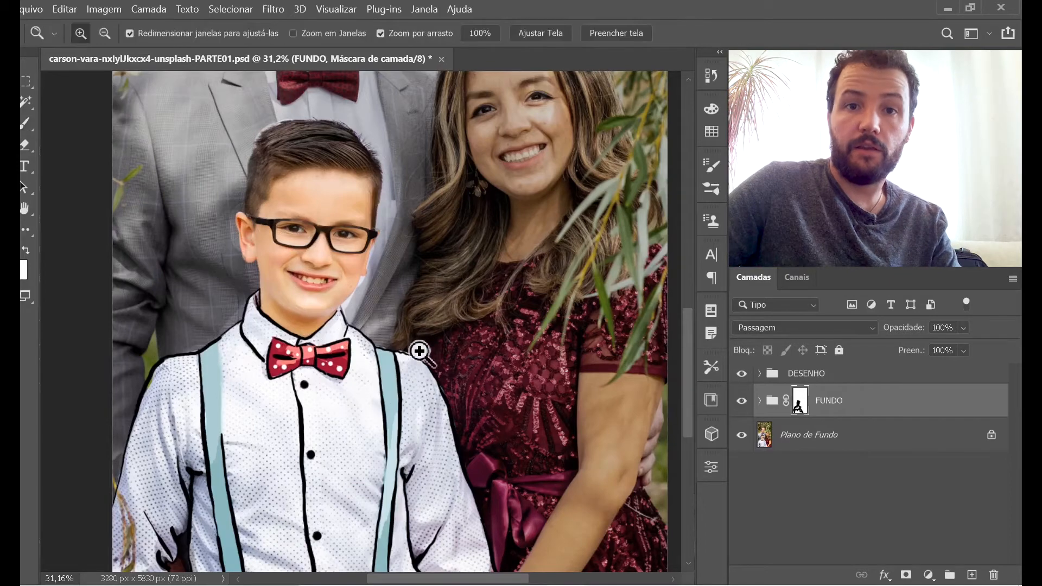
Clean up the FUNDO group's mask around the boy with the Brush tool and reduce the brush size to 403 px
mouse_move(419, 352)
mouse_down()
mouse_move(402, 372)
mouse_move(414, 340)
mouse_up()
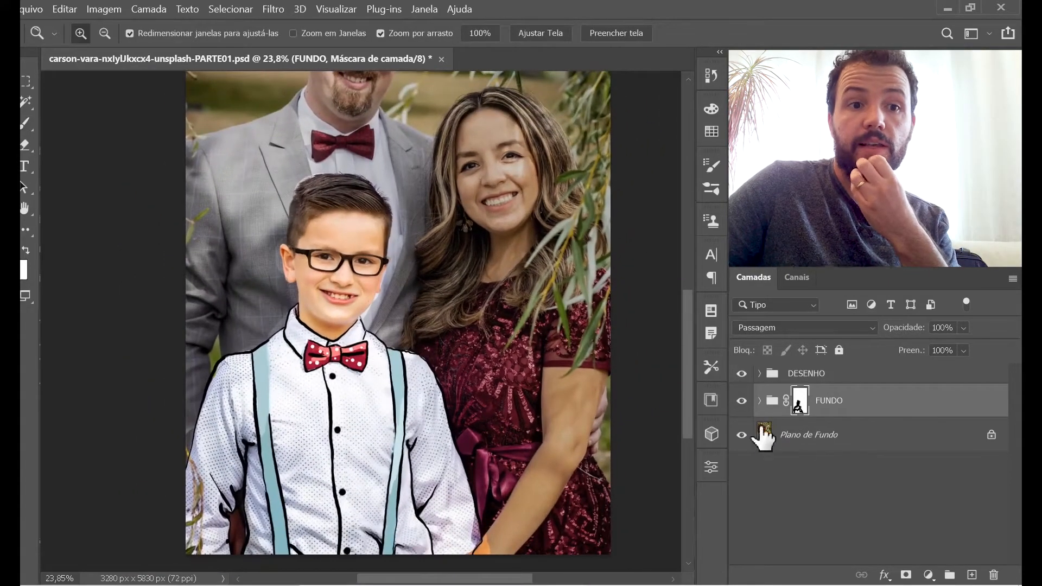
key(b)
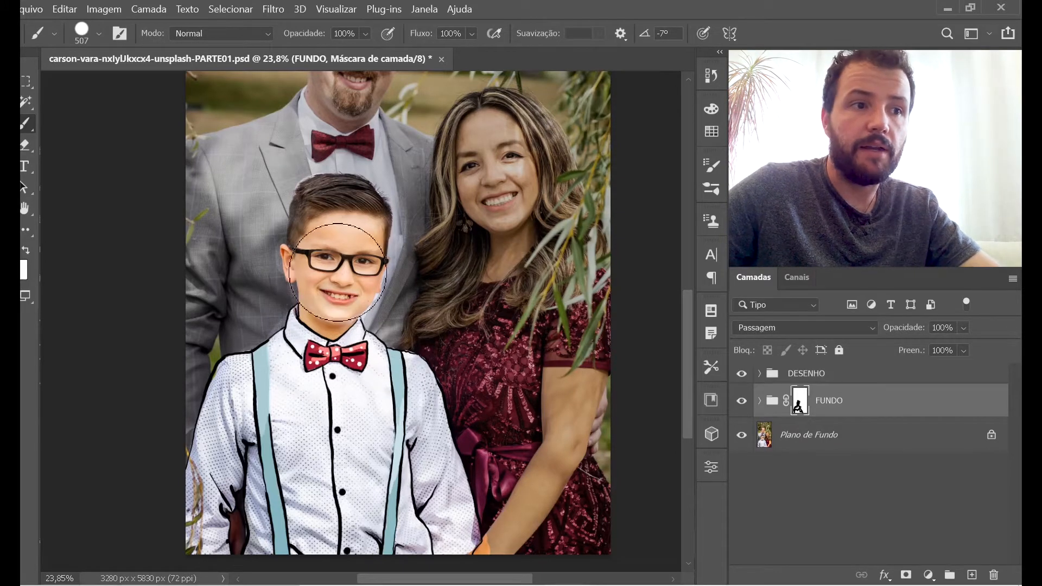
scroll(306, 206, up, 4)
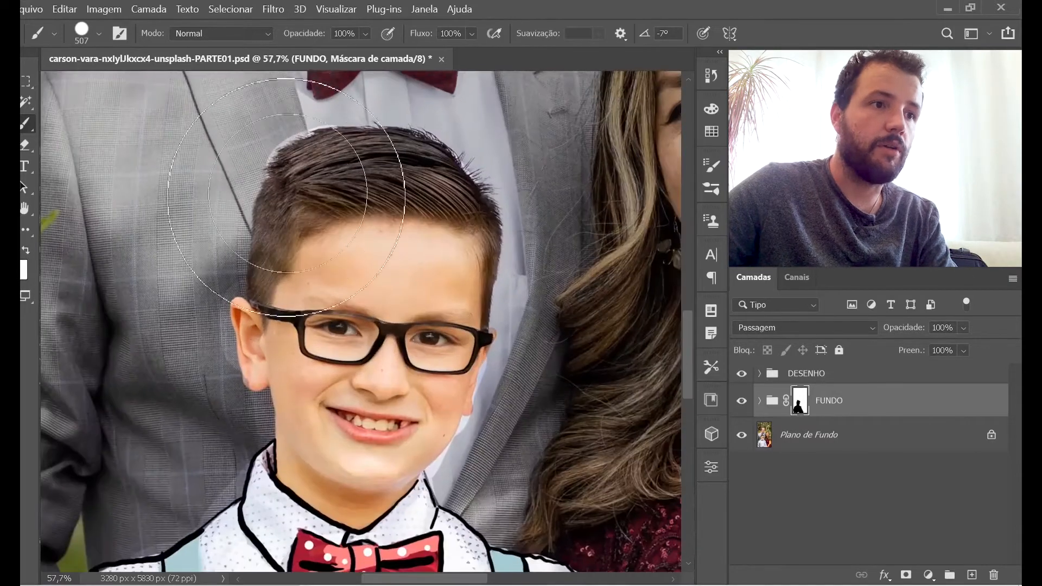
key(bracketleft)
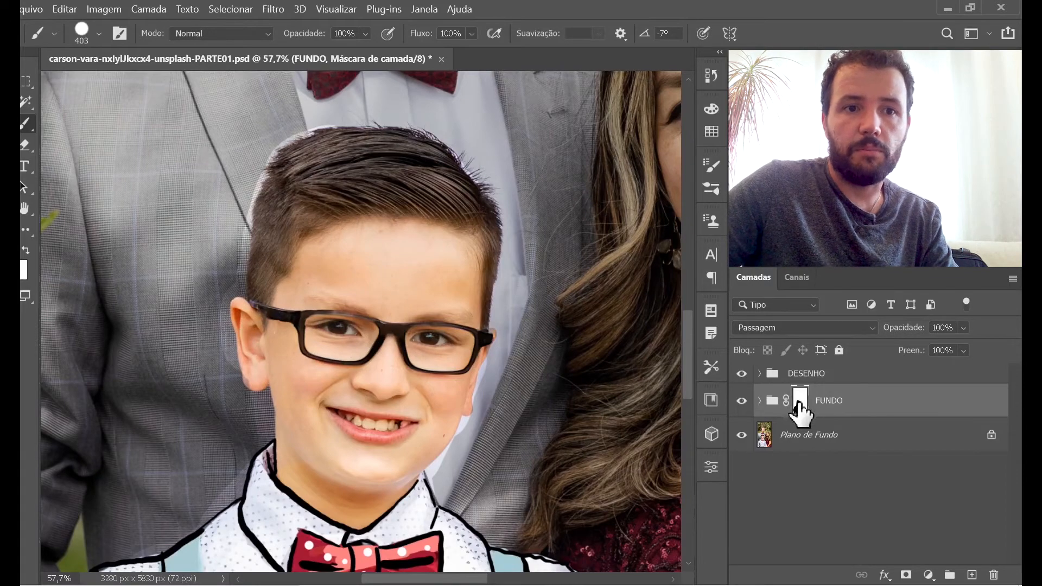
Set the feather of the FUNDO group's layer mask to 25,1 px to soften the edge around the boy
click(715, 468)
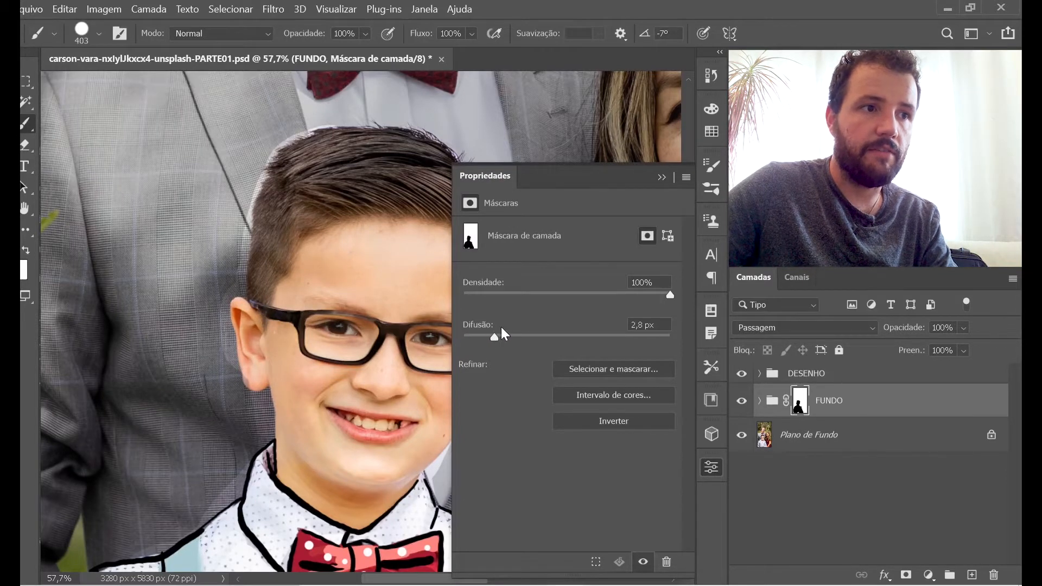
drag(532, 335, 556, 335)
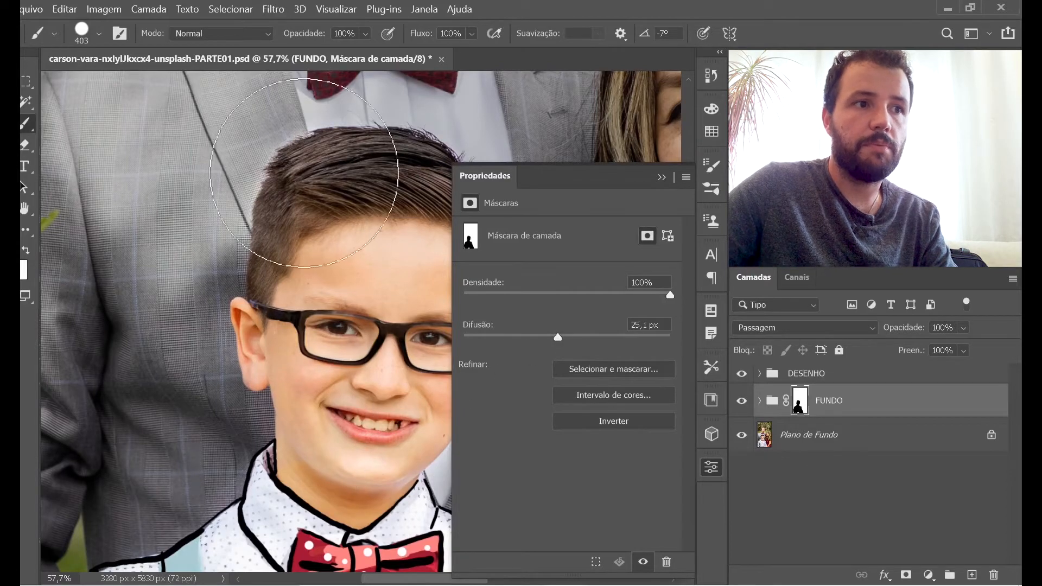
click(712, 468)
Examine how the boy's outline blends into the toned-down background, both close up and across the whole photo
key(z)
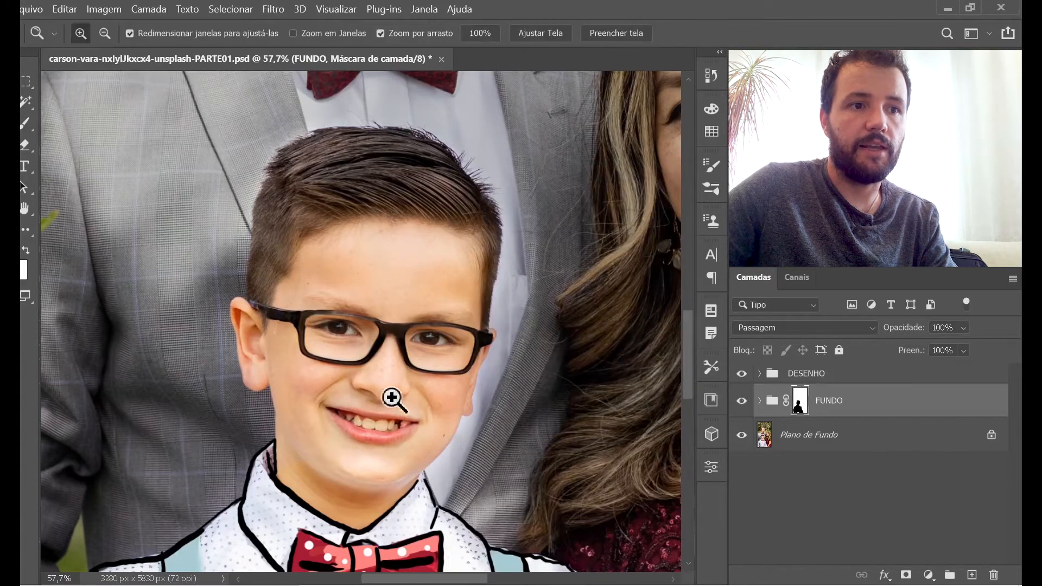
drag(395, 398, 365, 437)
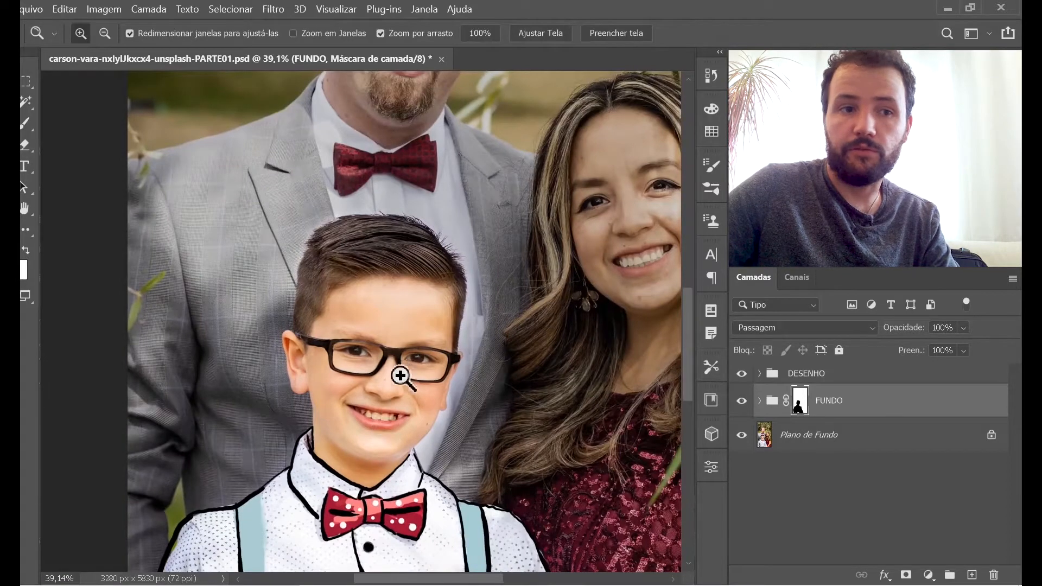
drag(401, 373, 402, 339)
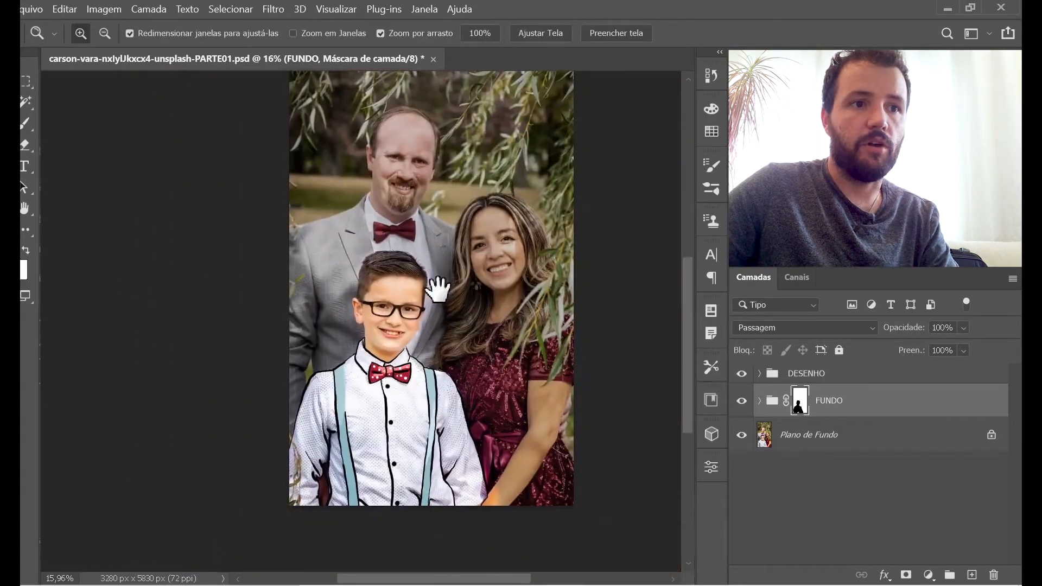
drag(436, 291, 425, 314)
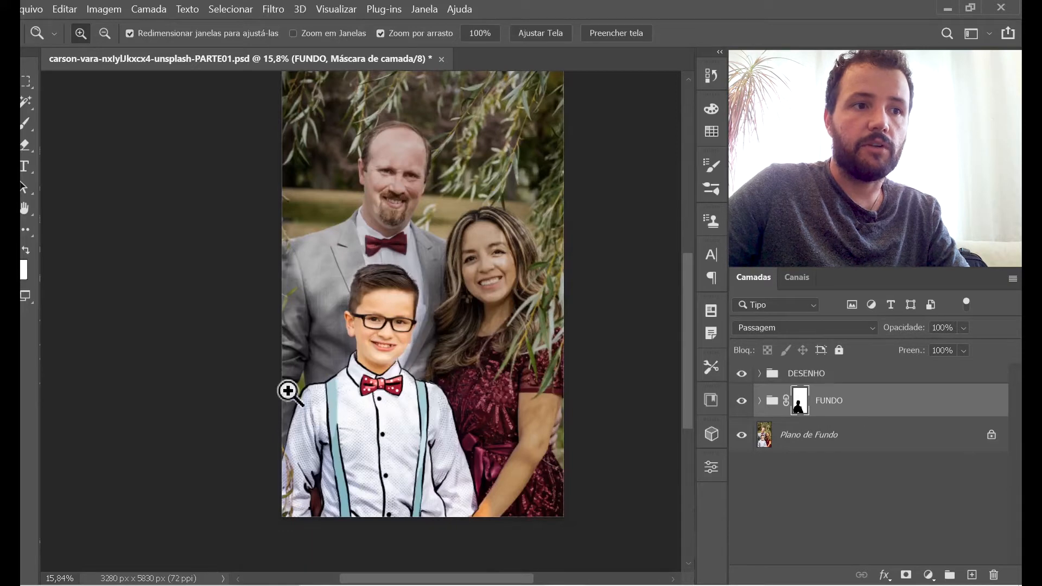
key(ctrl)
click(427, 288)
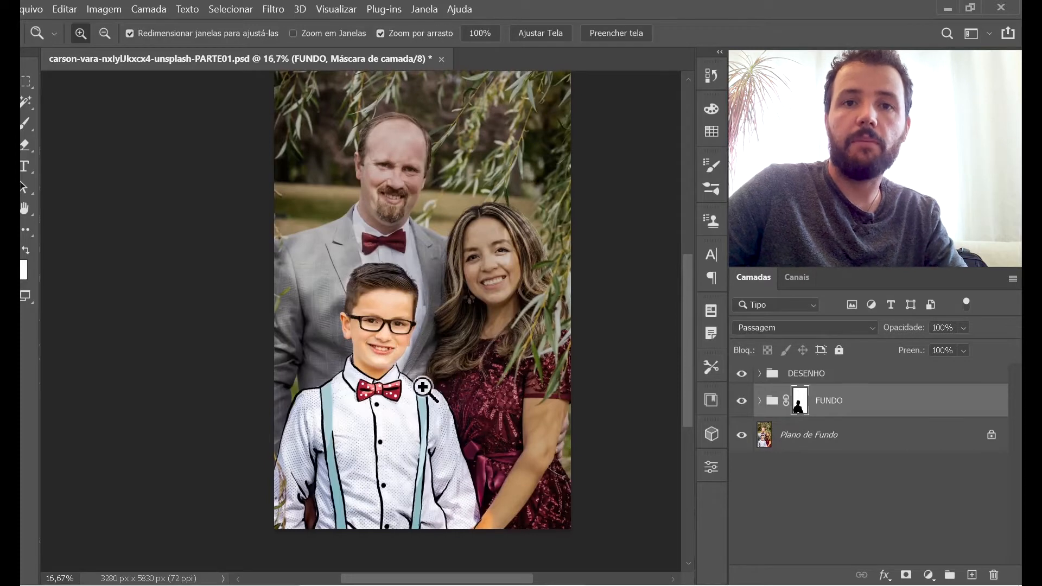
click(408, 358)
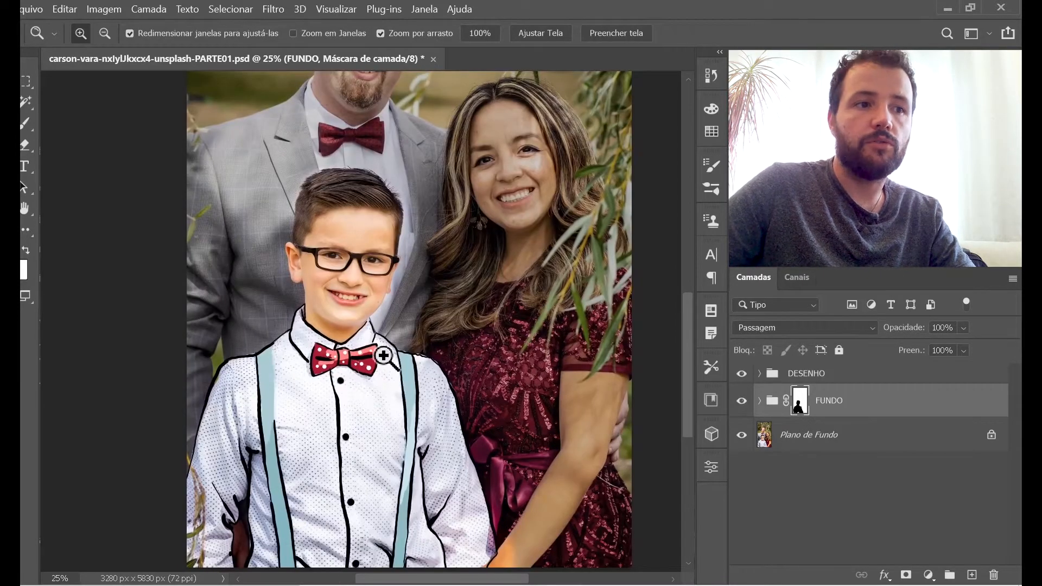
drag(384, 355, 376, 386)
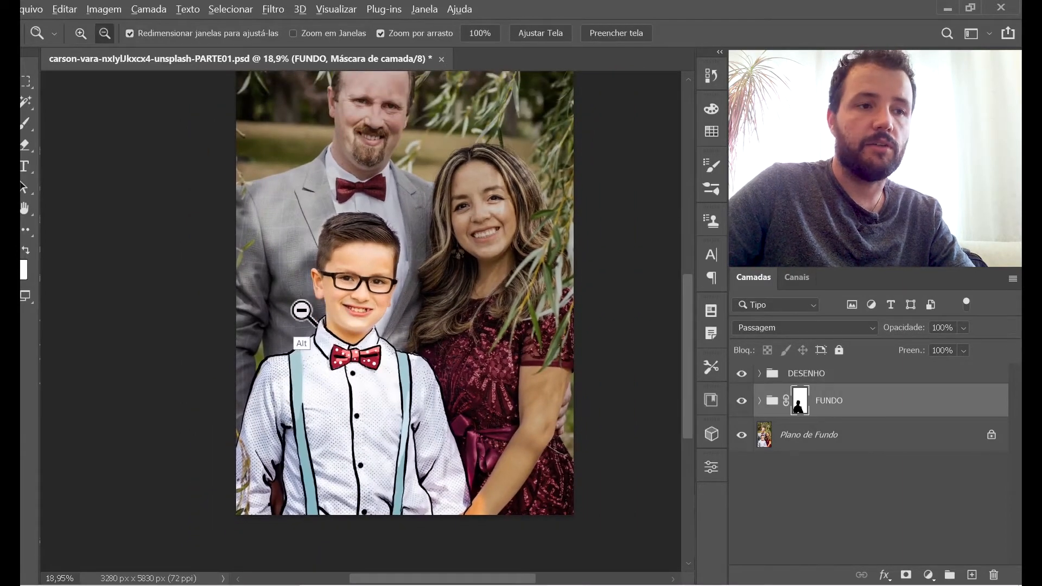
Switch to File Explorer and place the blue-and-red Pexels image into the Photoshop document, between the DESENHO and FUNDO groups
key(alt+Tab)
key(Tab)
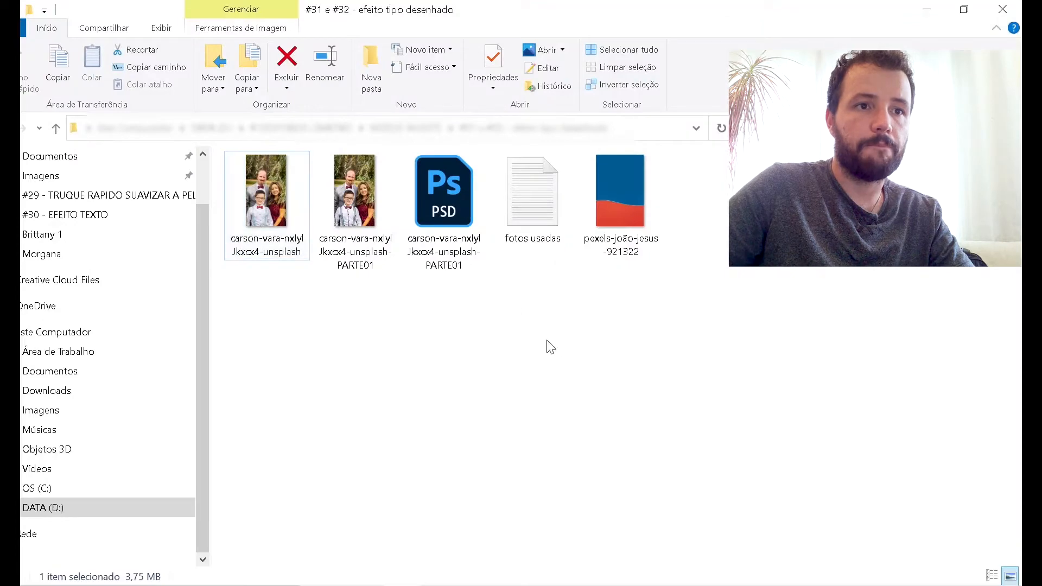
drag(615, 214, 541, 443)
key(alt+Tab)
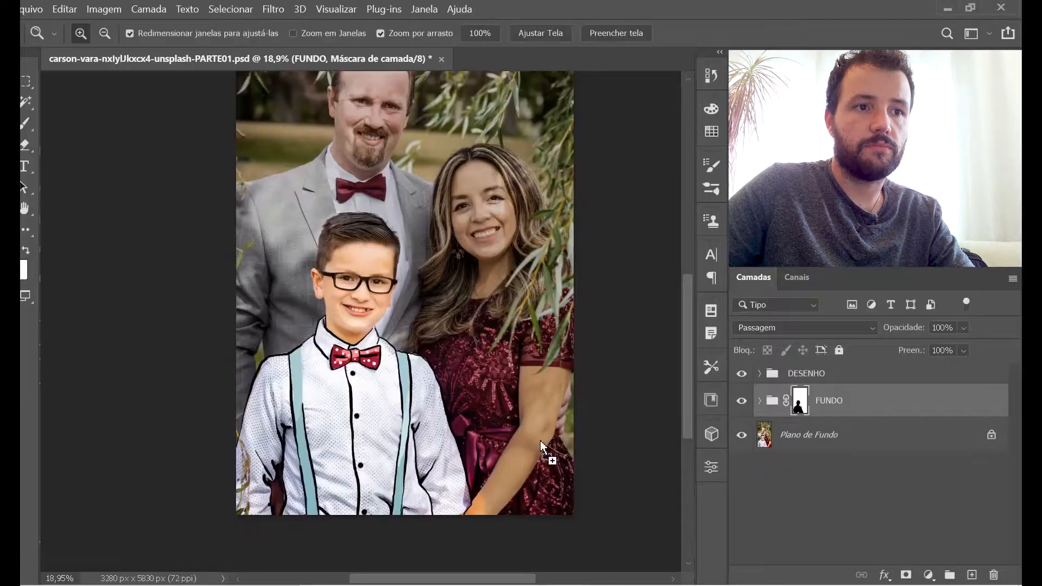
drag(437, 375, 438, 374)
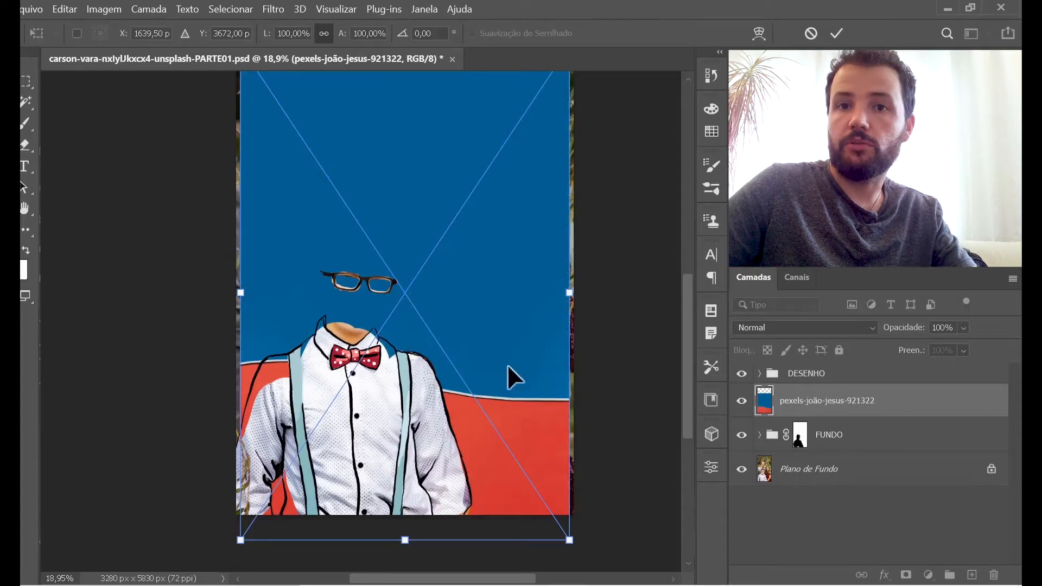
Scale the placed image to 119,34% so it spans the photo's width, and position its red area behind the boy's shirt
drag(522, 405, 511, 384)
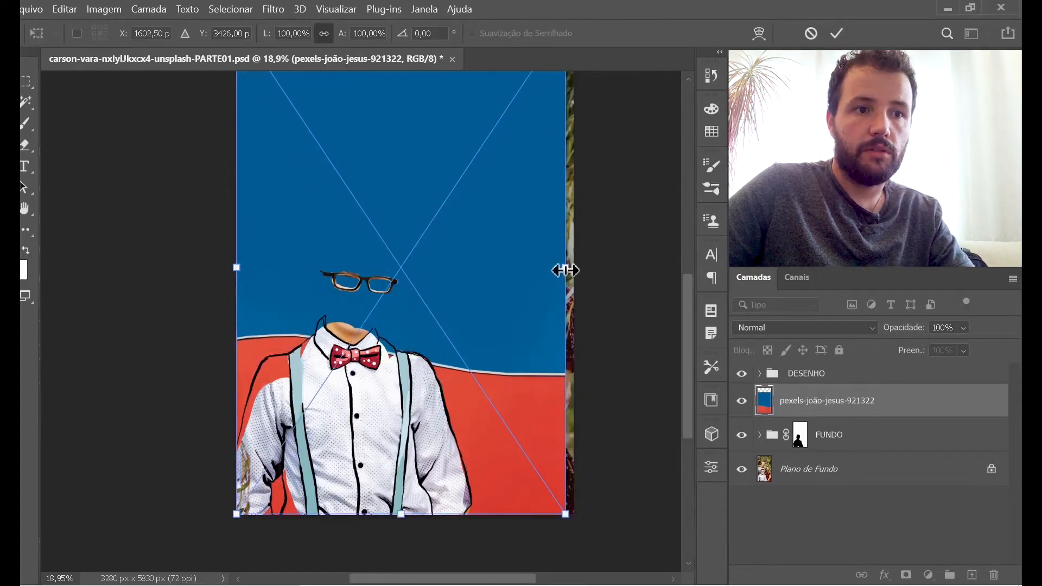
drag(566, 270, 537, 359)
key(space)
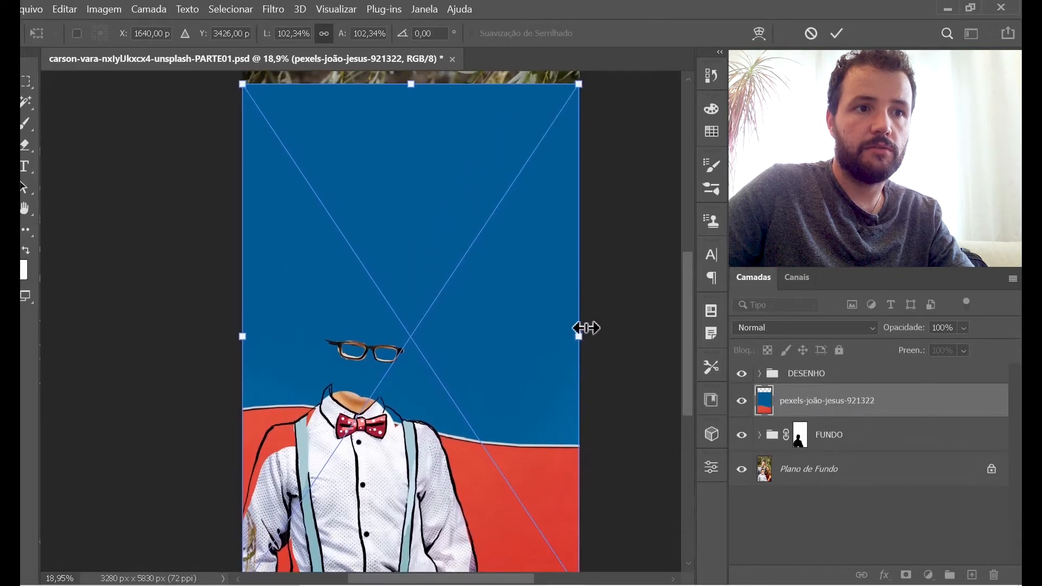
drag(586, 328, 608, 335)
drag(581, 367, 530, 447)
drag(595, 384, 620, 384)
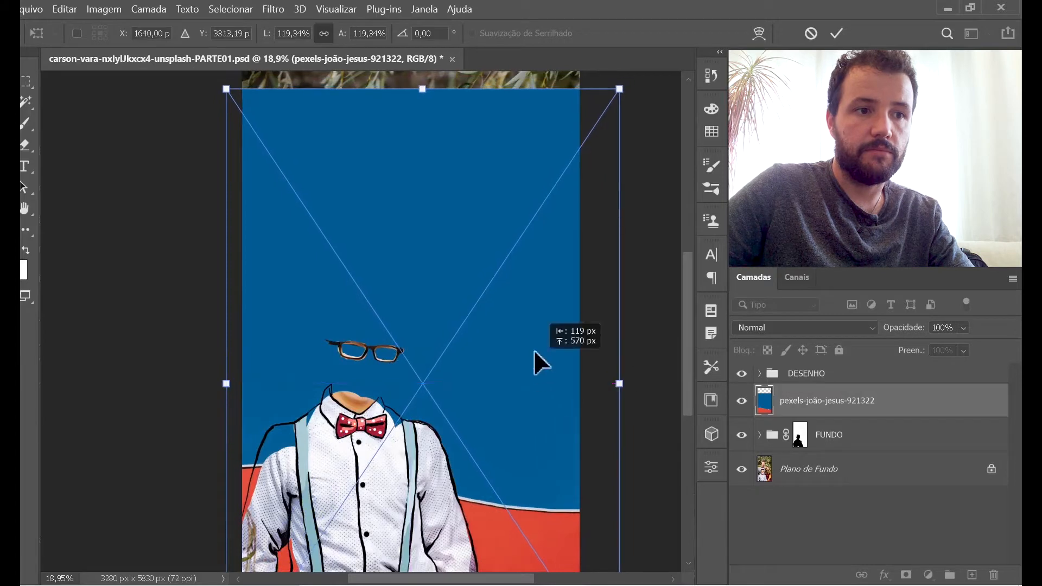
drag(534, 351, 535, 398)
key(Return)
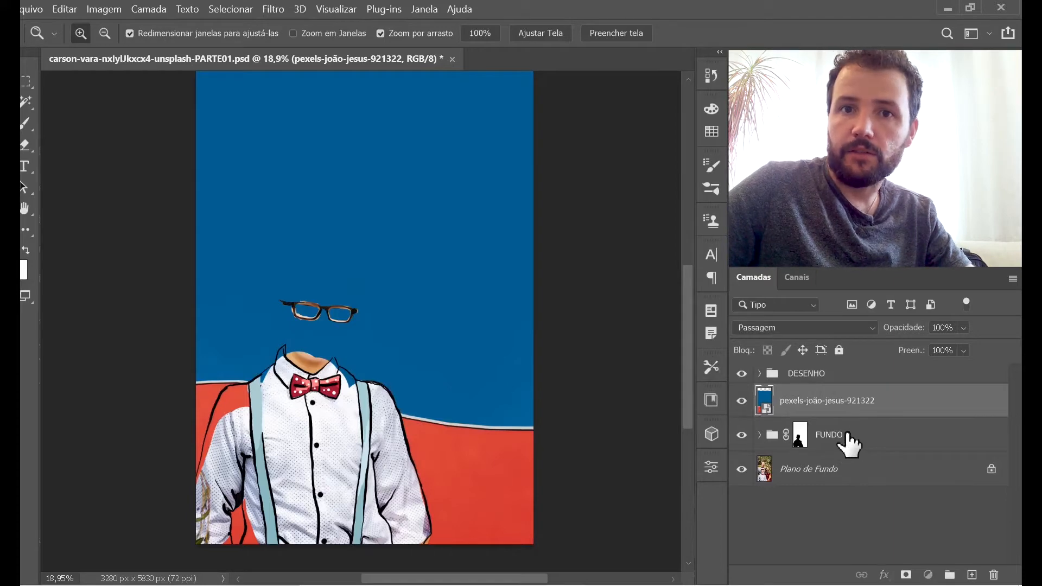
Select the blue area of the placed image with the Magic Wand at tolerance 32
click(801, 435)
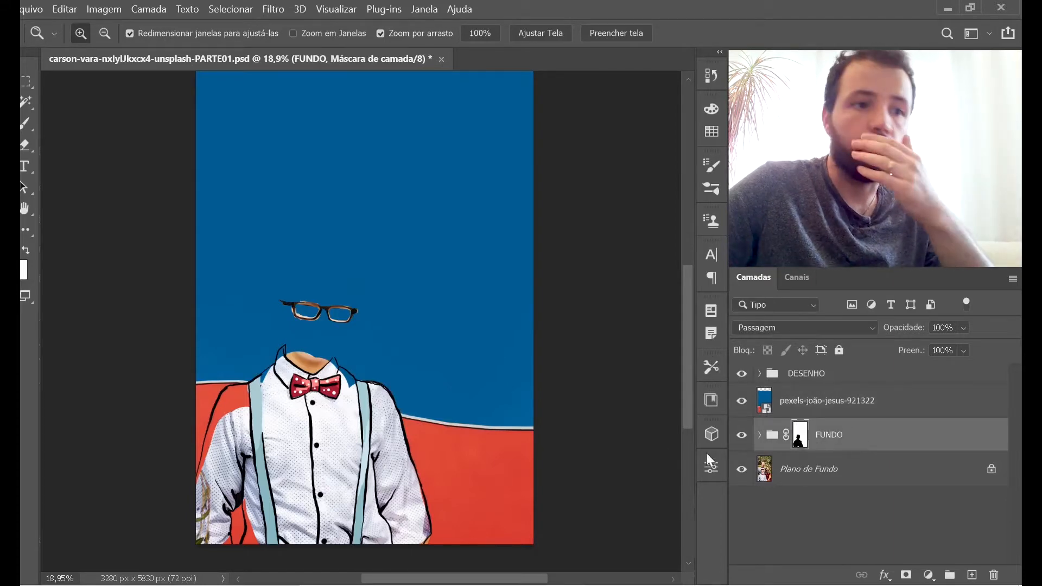
click(824, 409)
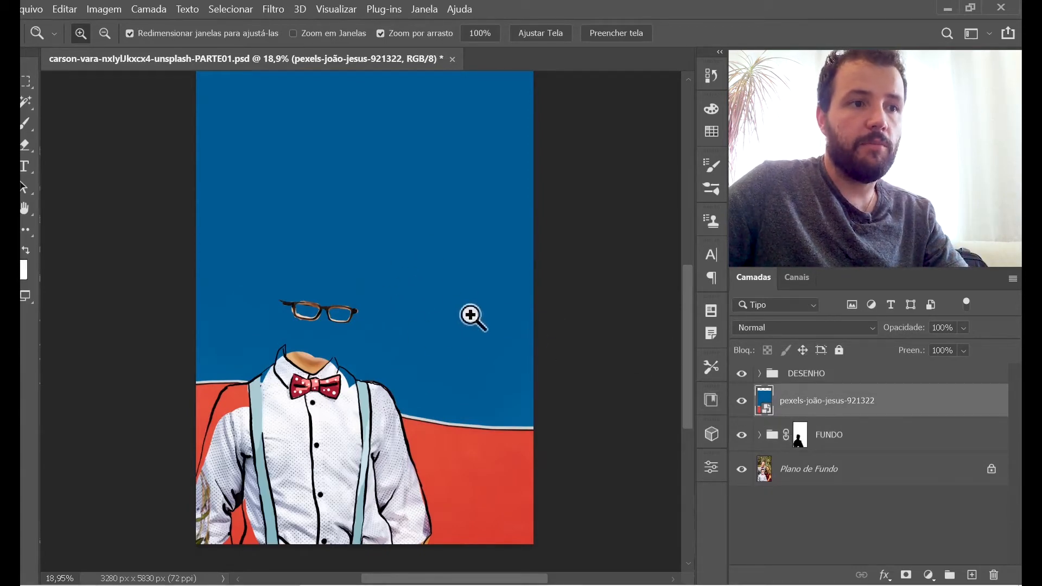
key(v)
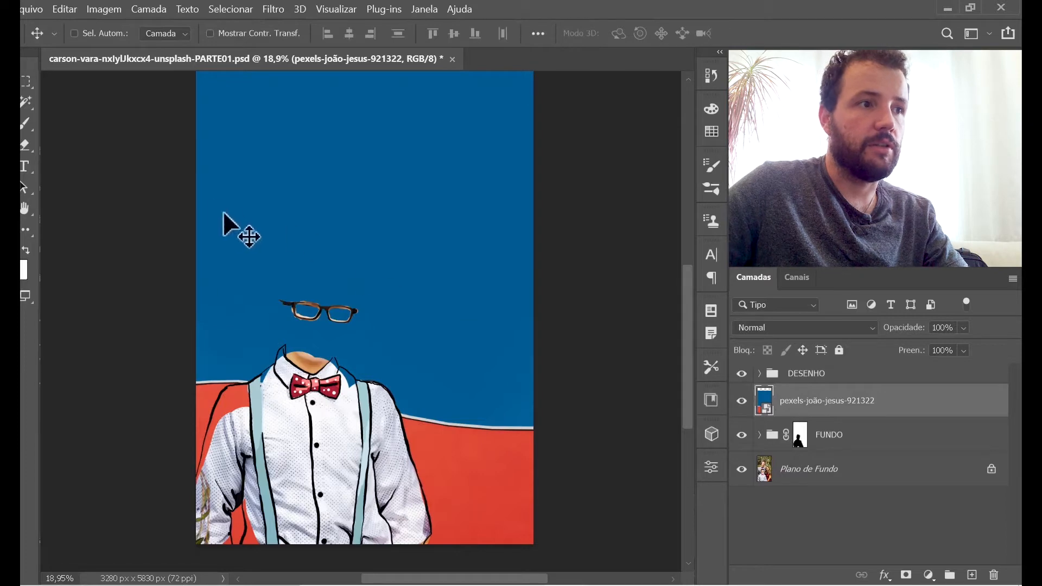
key(w)
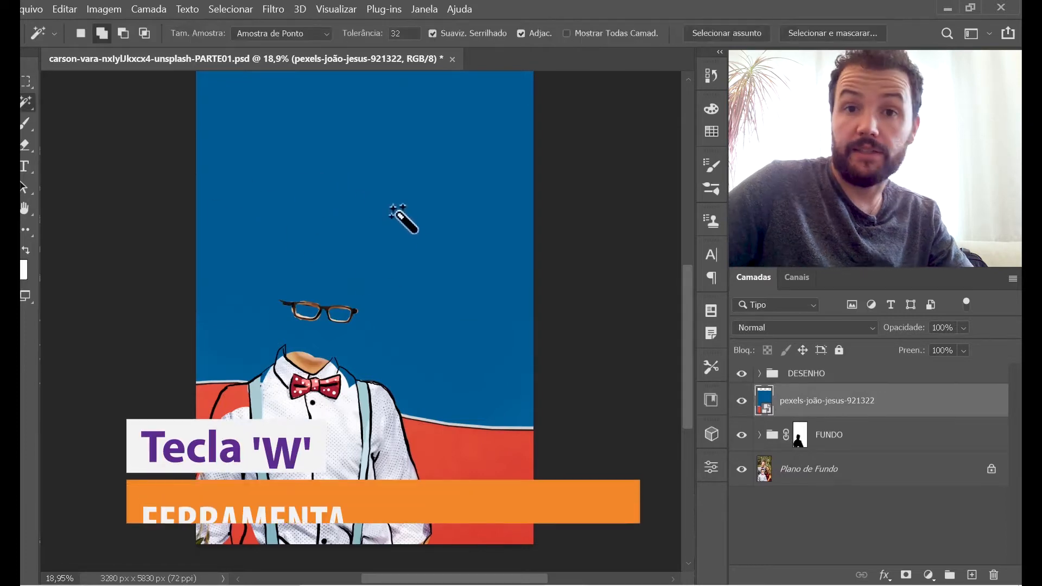
click(434, 207)
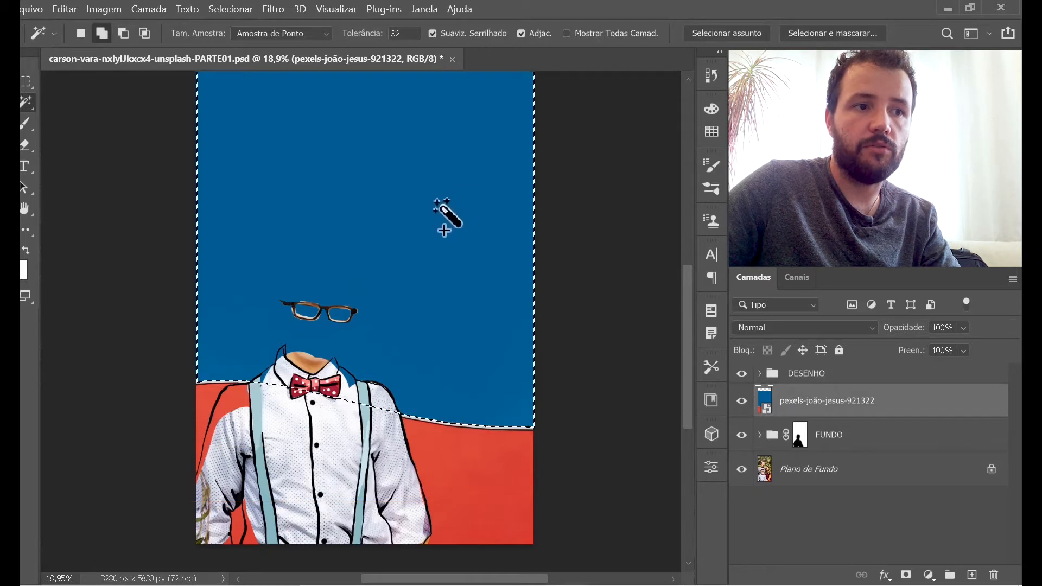
Turn the selection into an inverted layer mask that hides the blue area, and move the remaining red area slightly lower
click(907, 576)
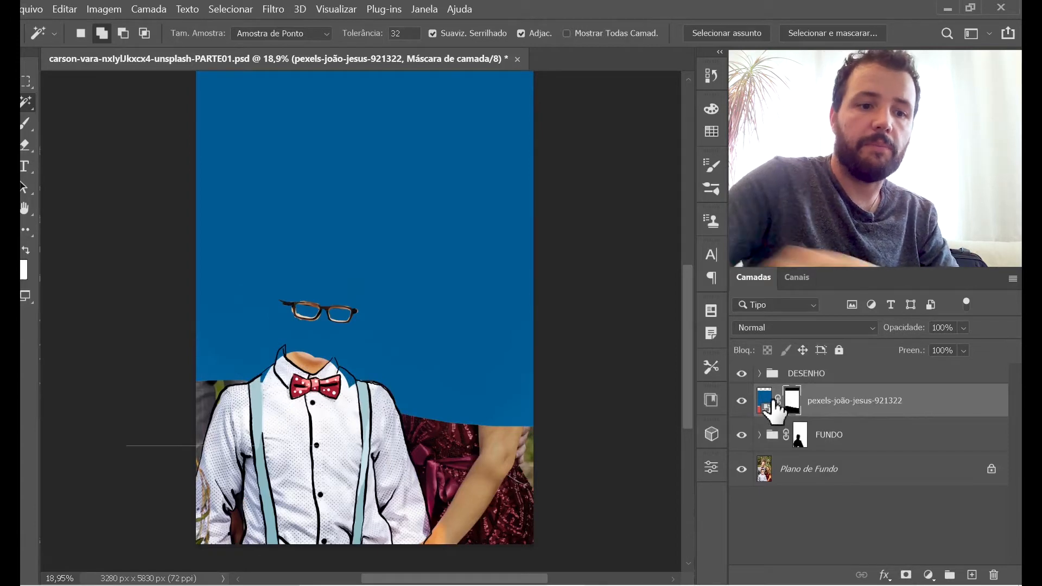
key(ctrl+i)
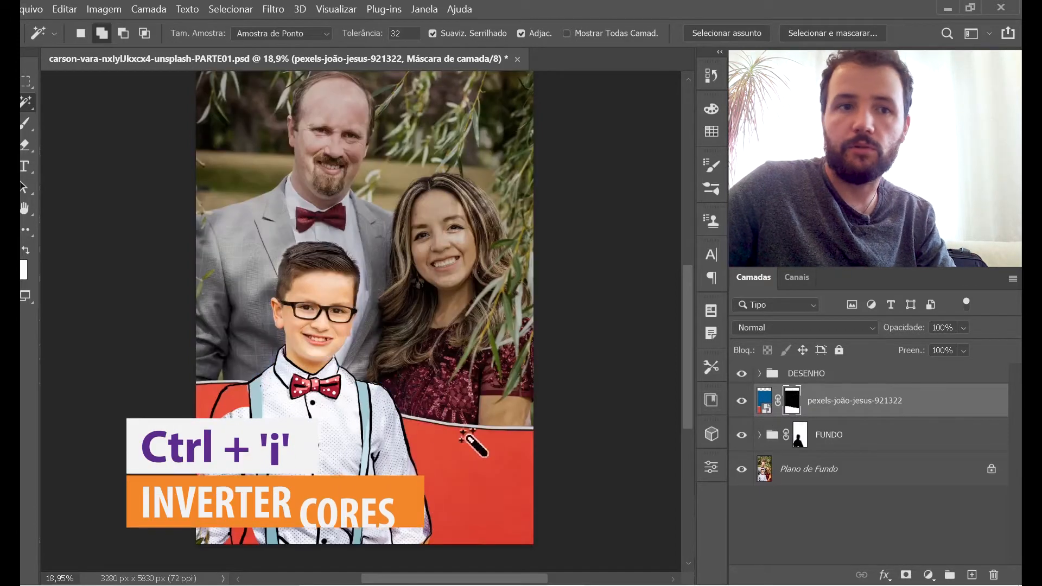
key(v)
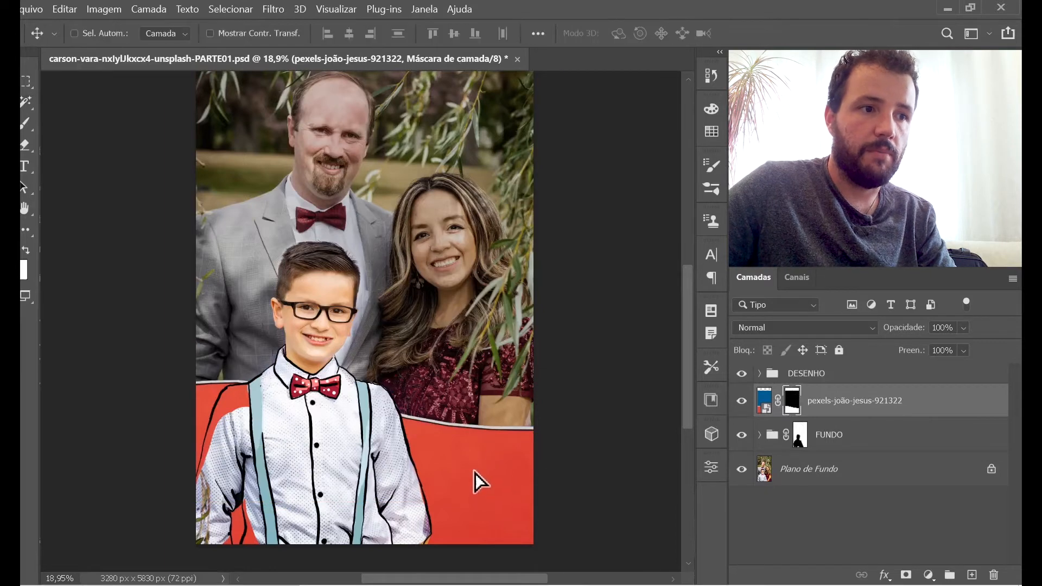
drag(474, 472, 477, 499)
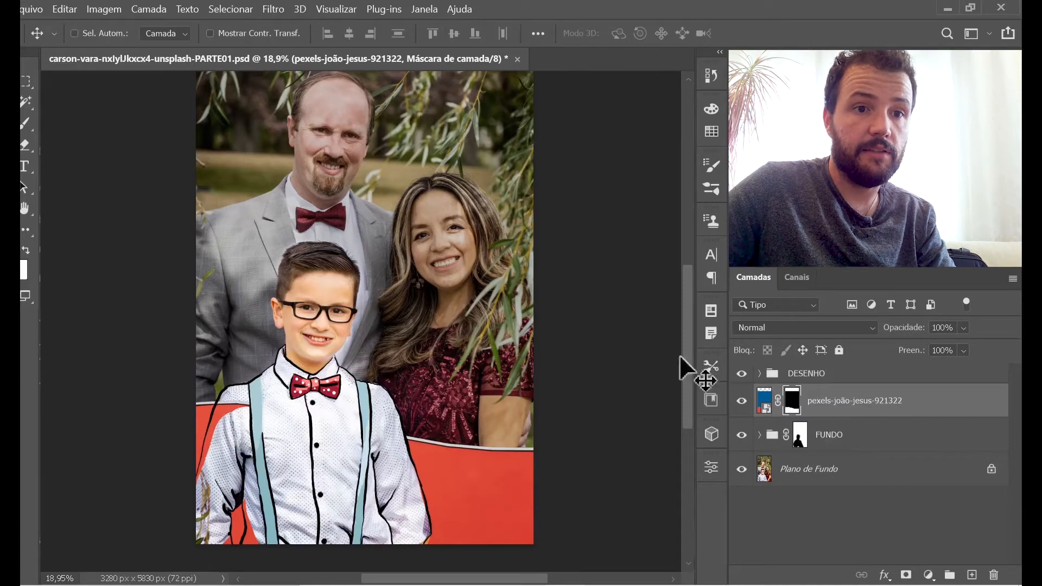
Paint black on the placed image's mask with a 403 px brush to remove the red overlapping the boy's sleeve beside the suspender
key(b)
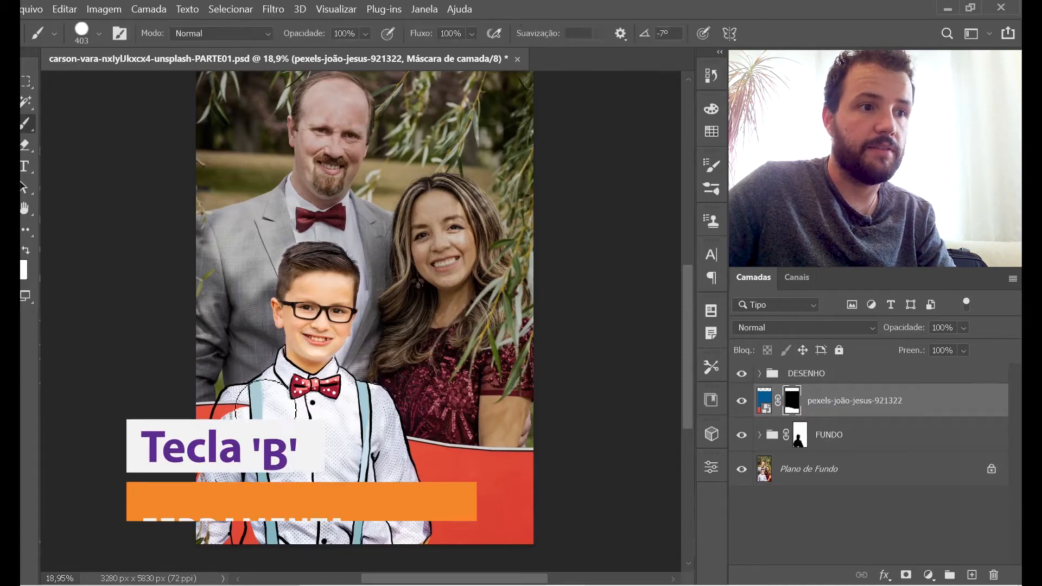
scroll(217, 431, up, 5)
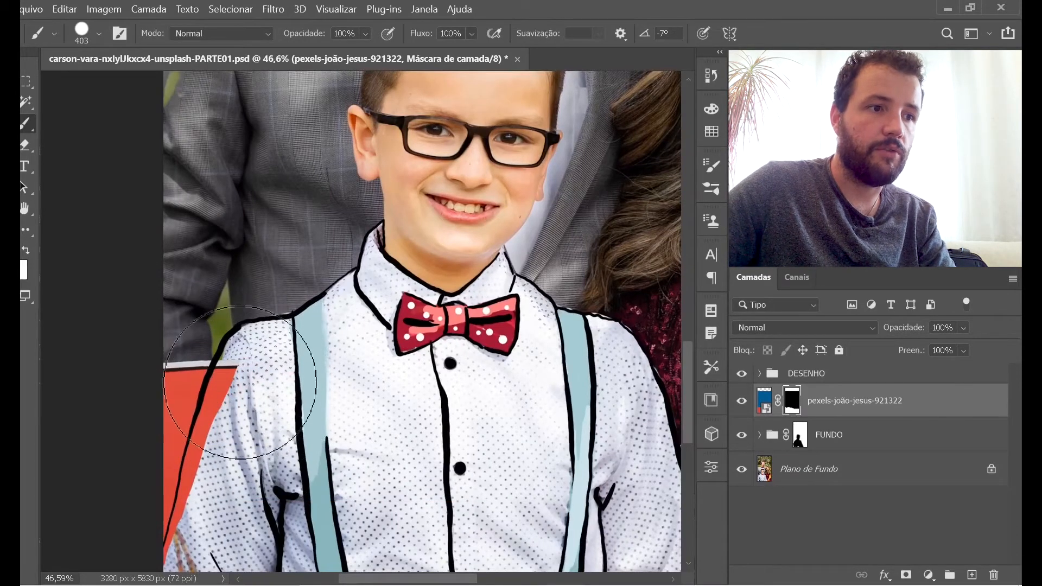
mouse_move(240, 389)
mouse_down()
mouse_move(222, 425)
mouse_move(215, 489)
mouse_move(231, 405)
mouse_move(205, 534)
mouse_up()
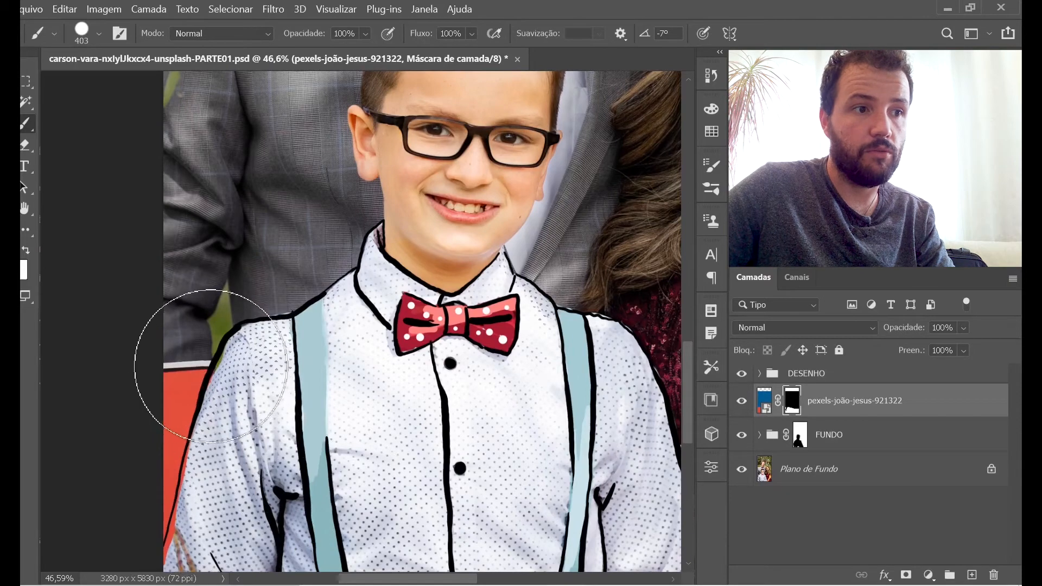
key(x)
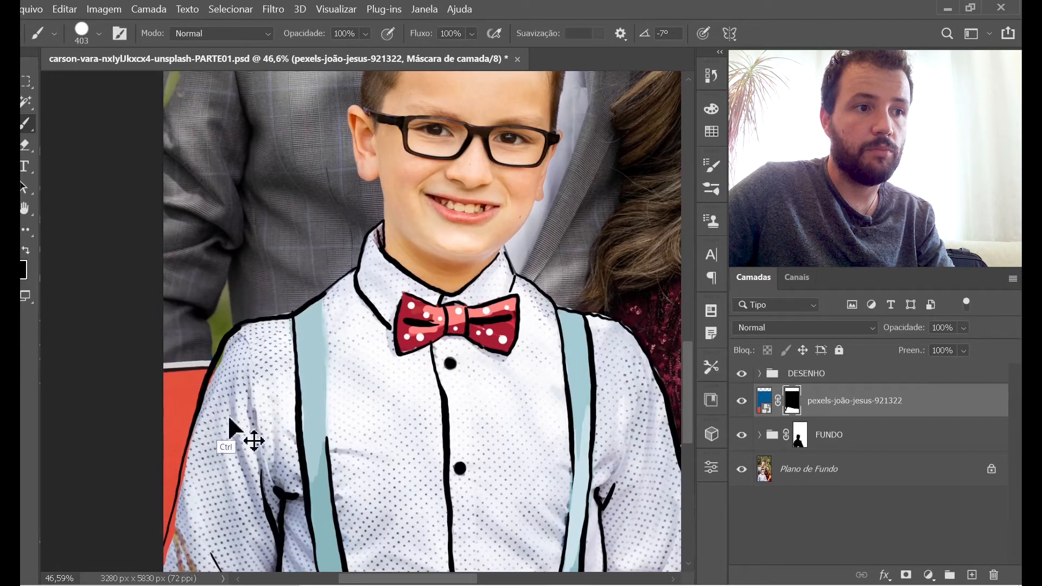
drag(314, 437, 296, 261)
drag(345, 409, 187, 410)
drag(391, 422, 349, 458)
drag(419, 347, 388, 436)
drag(387, 363, 415, 331)
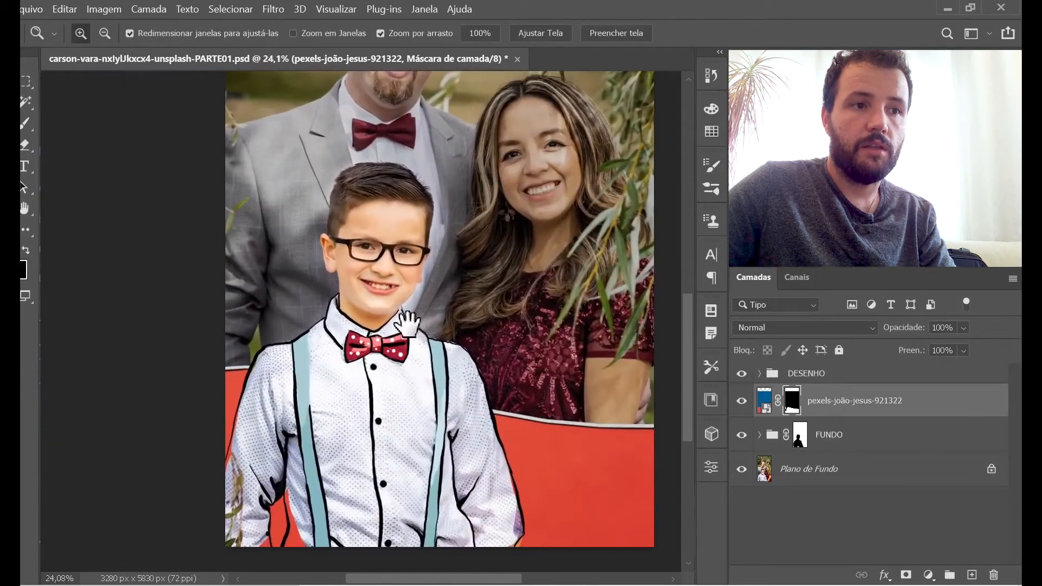
drag(465, 380, 452, 397)
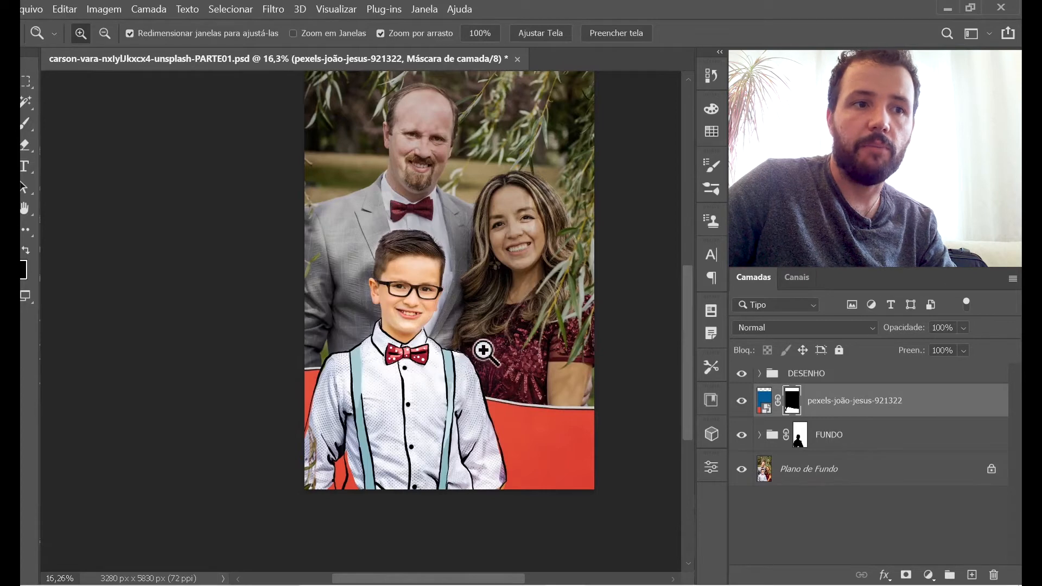
Create a new layer named DETELAHES above the DESENHO group
click(466, 326)
click(467, 332)
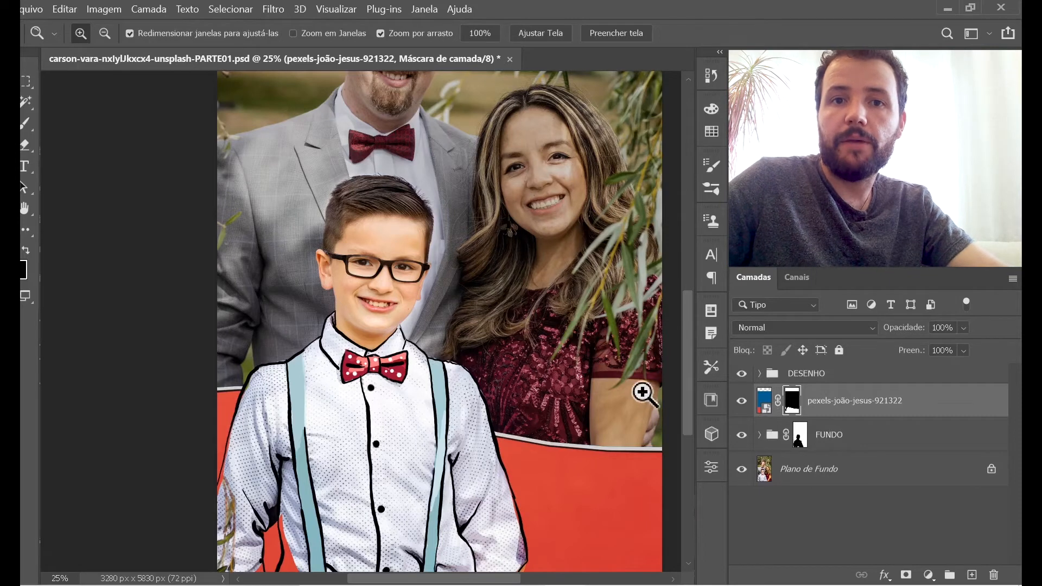
click(866, 378)
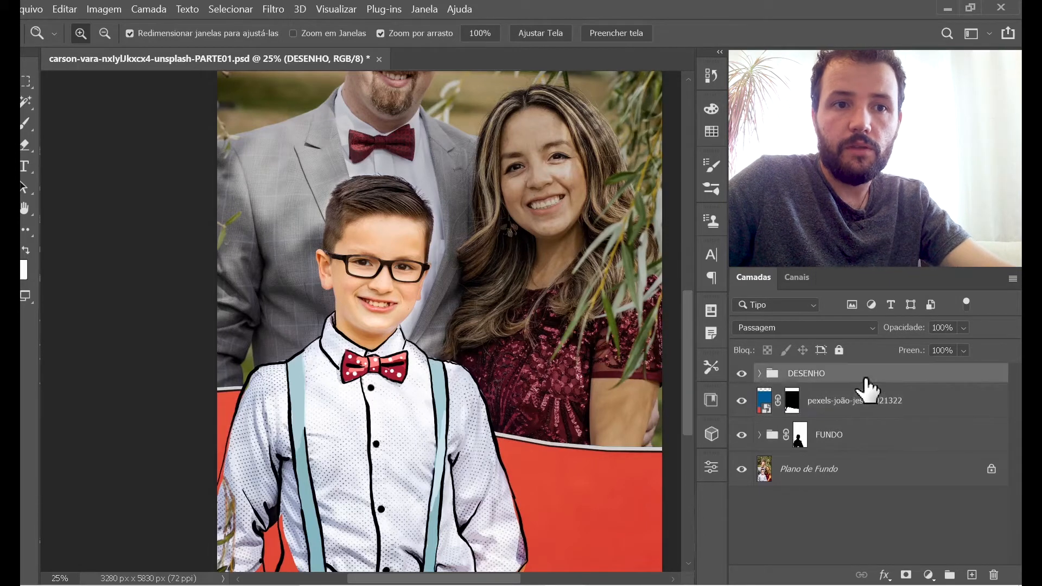
click(972, 575)
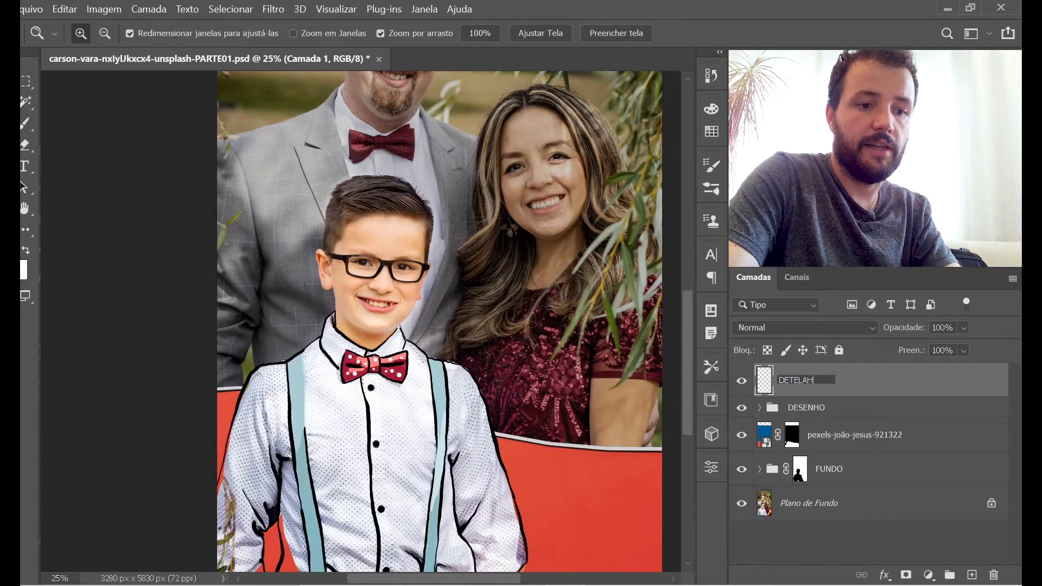
text(ES)
key(Return)
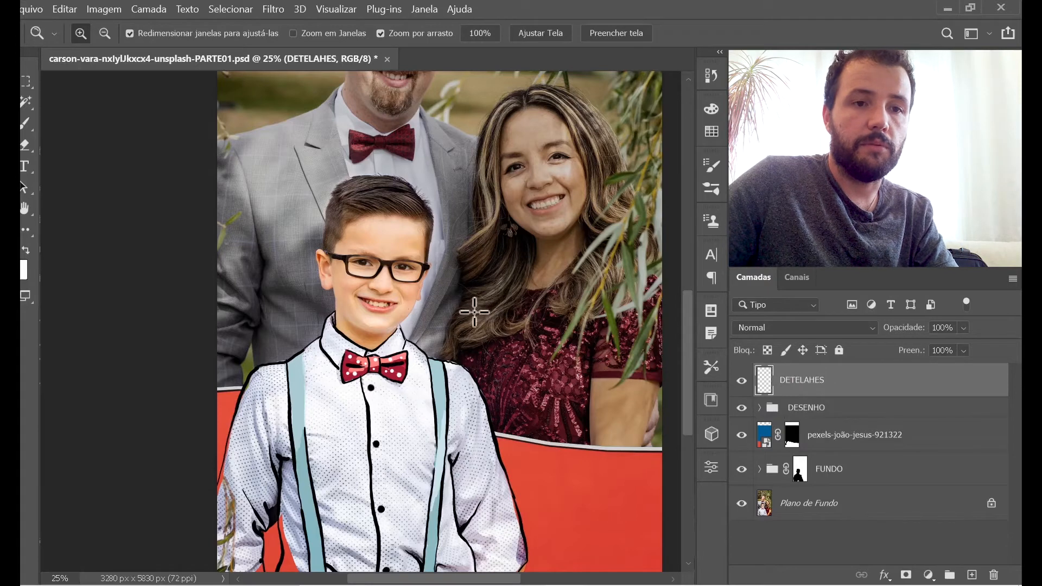
Activate the Brush with white as the foreground colour and set its Shape Dynamics size control to Atenuar (fade)
key(b)
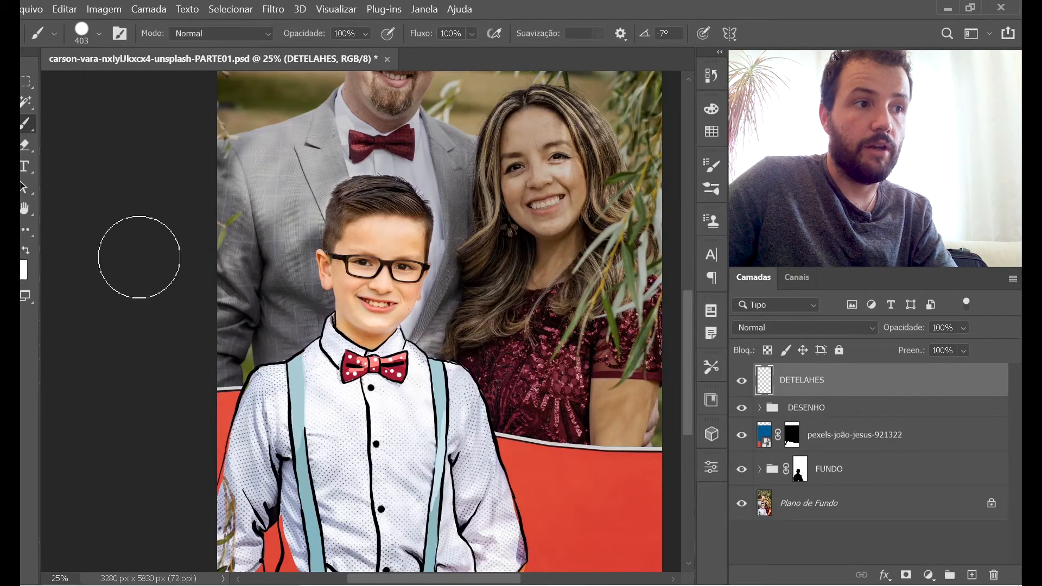
key(x)
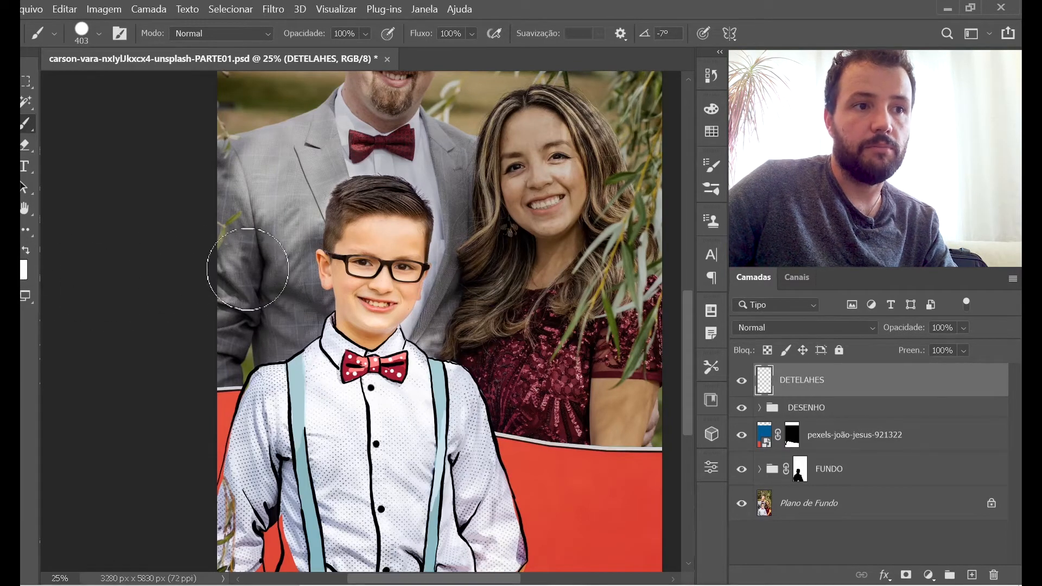
key(x)
key(x)
key(x)
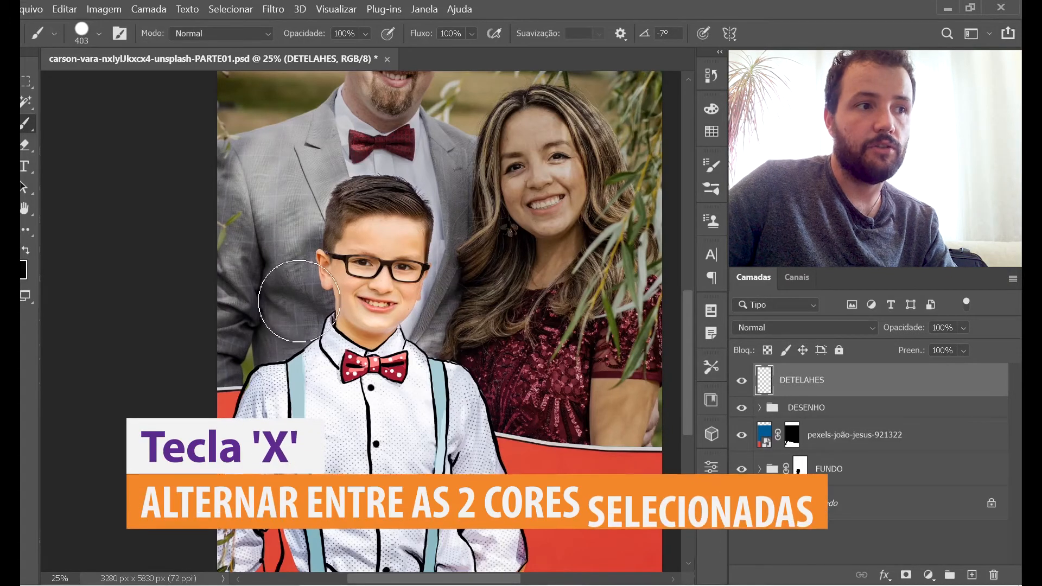
ctrl+click(453, 323)
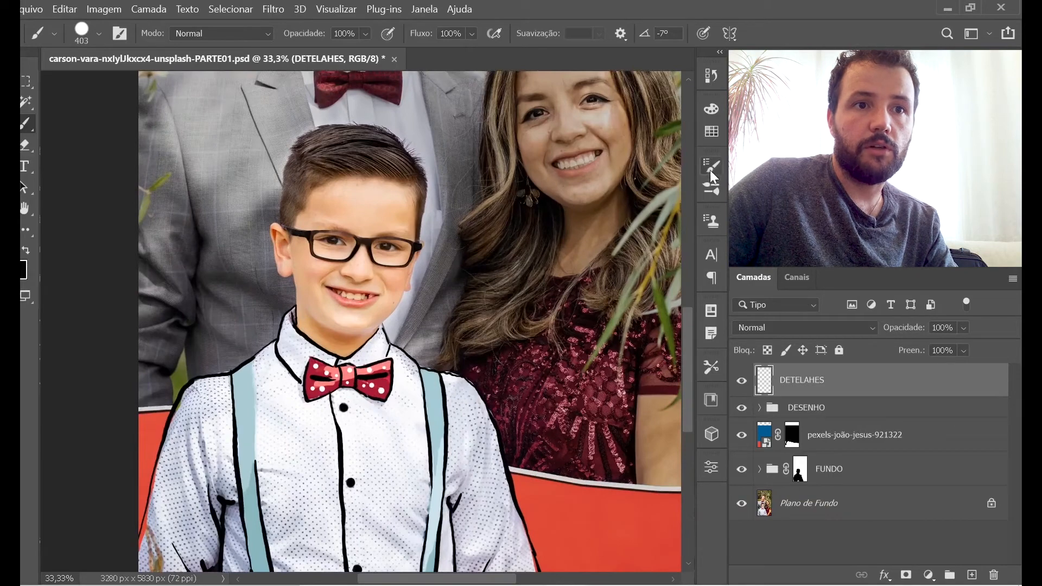
click(711, 166)
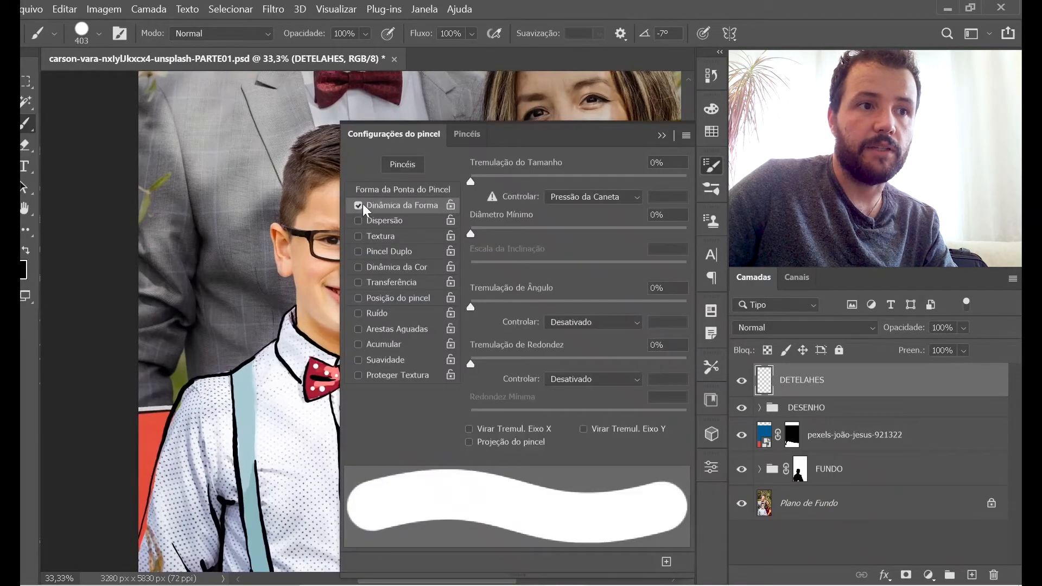
click(574, 195)
click(597, 212)
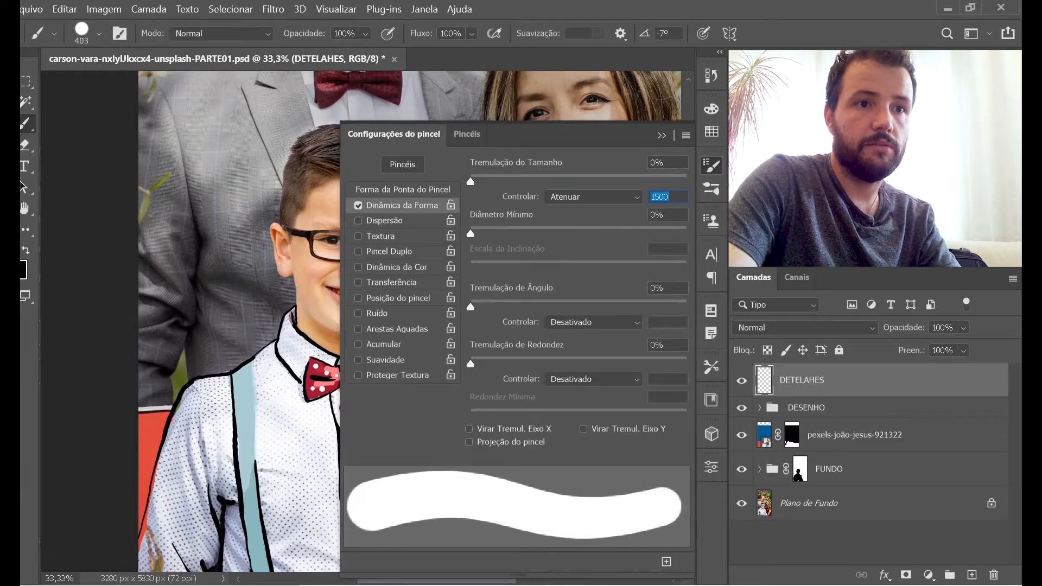
Try size fade values of 300 and 400, test a stroke on the father's jacket, and undo that stroke
text(300)
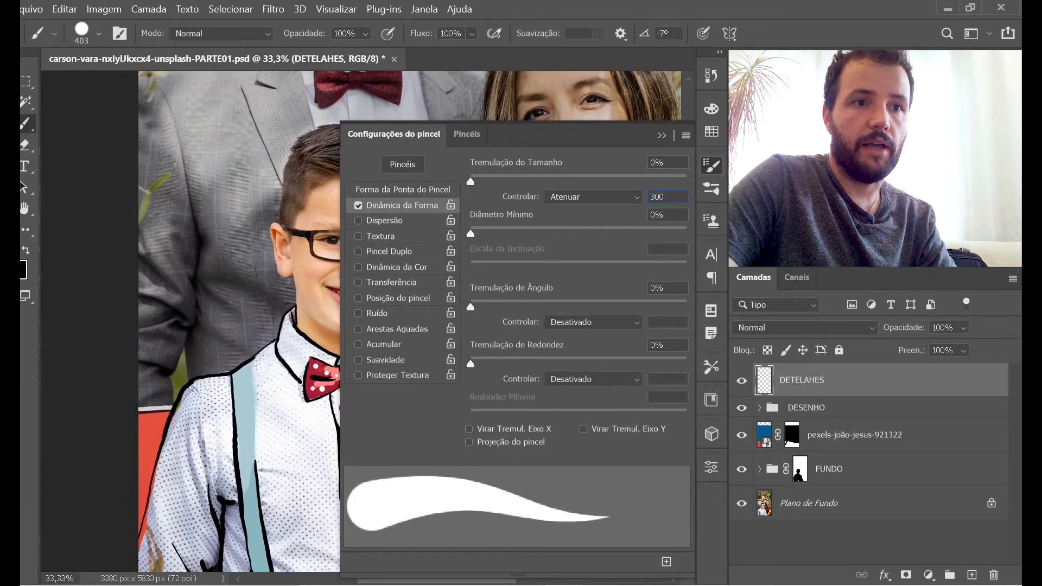
text(400)
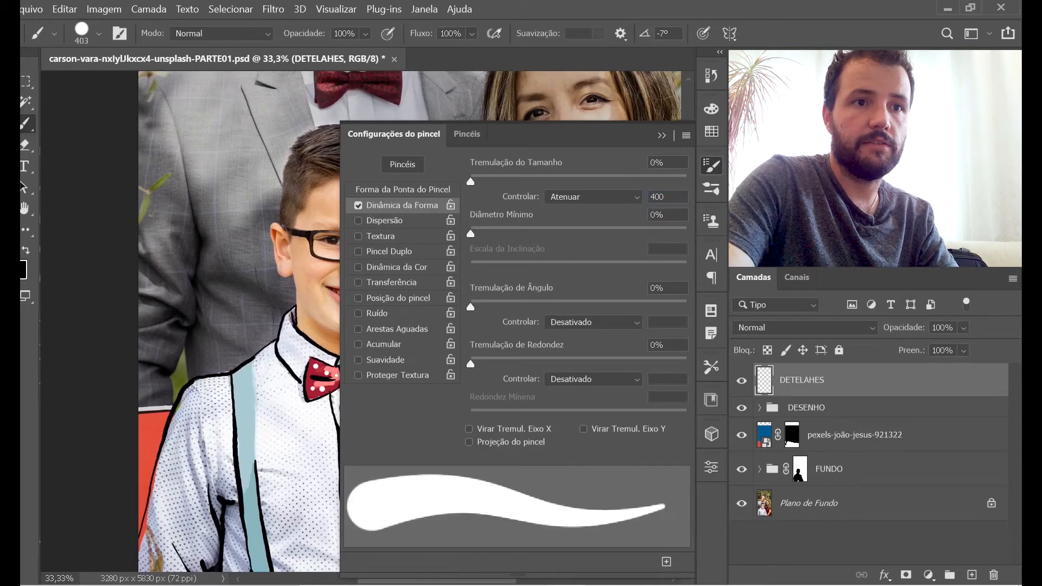
drag(222, 122, 187, 291)
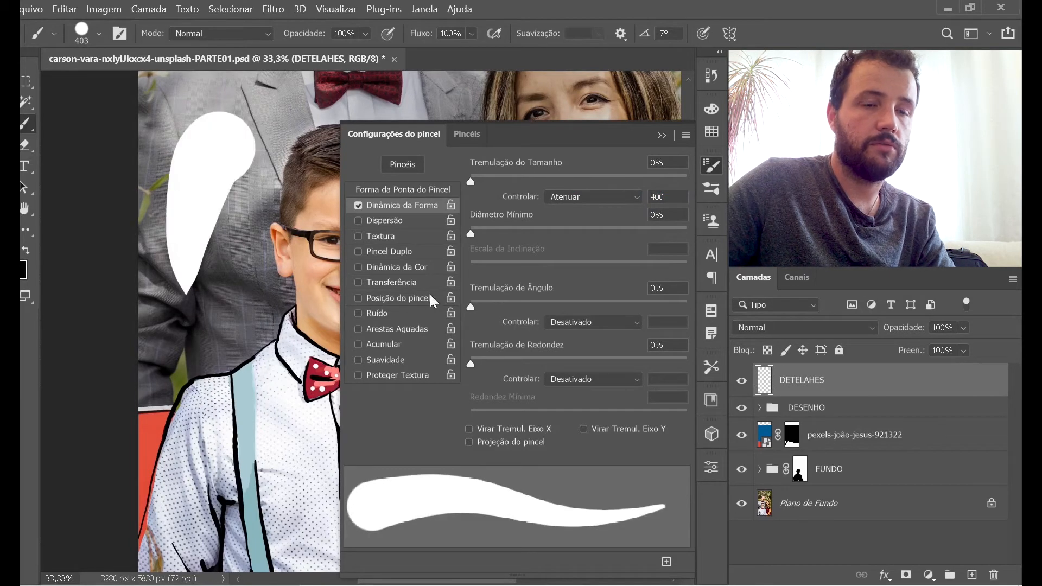
key(ctrl+z)
Set the brush's size fade to 600, test it with a stroke on the father's jacket, and undo the stroke
text(600)
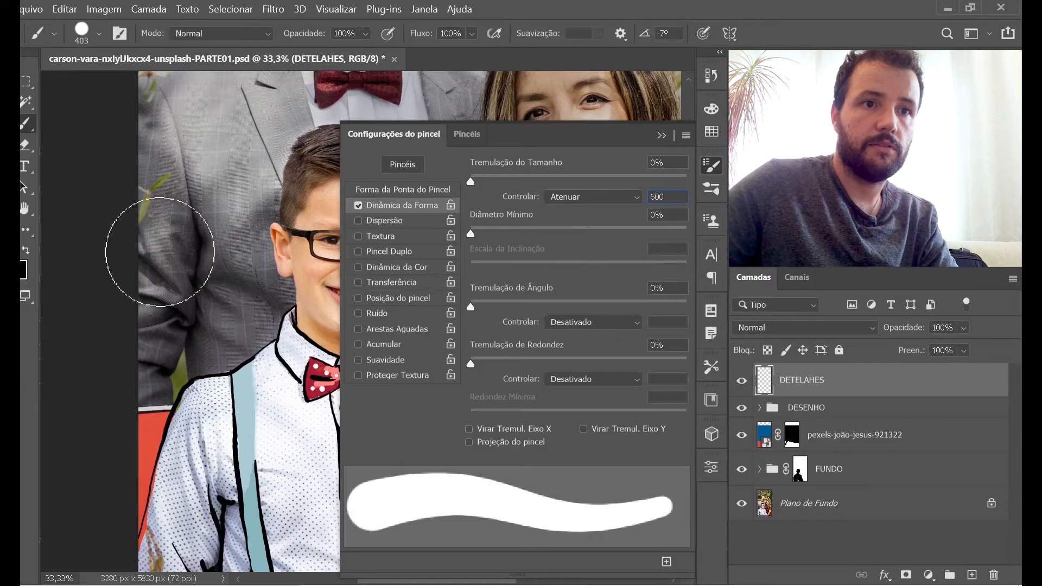
mouse_move(220, 124)
mouse_down()
mouse_move(199, 156)
mouse_move(187, 332)
mouse_up()
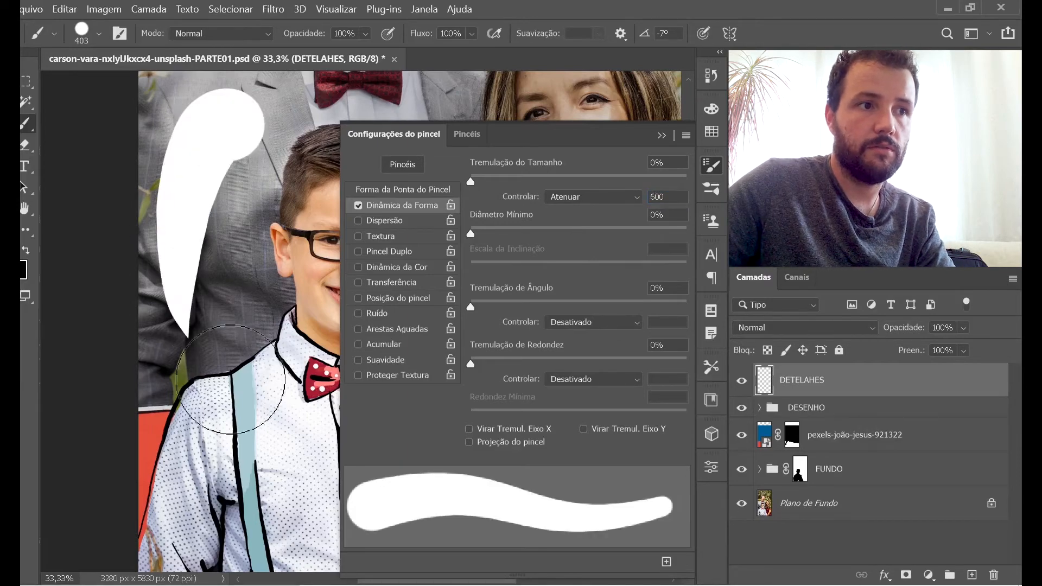
key(ctrl+z)
click(711, 165)
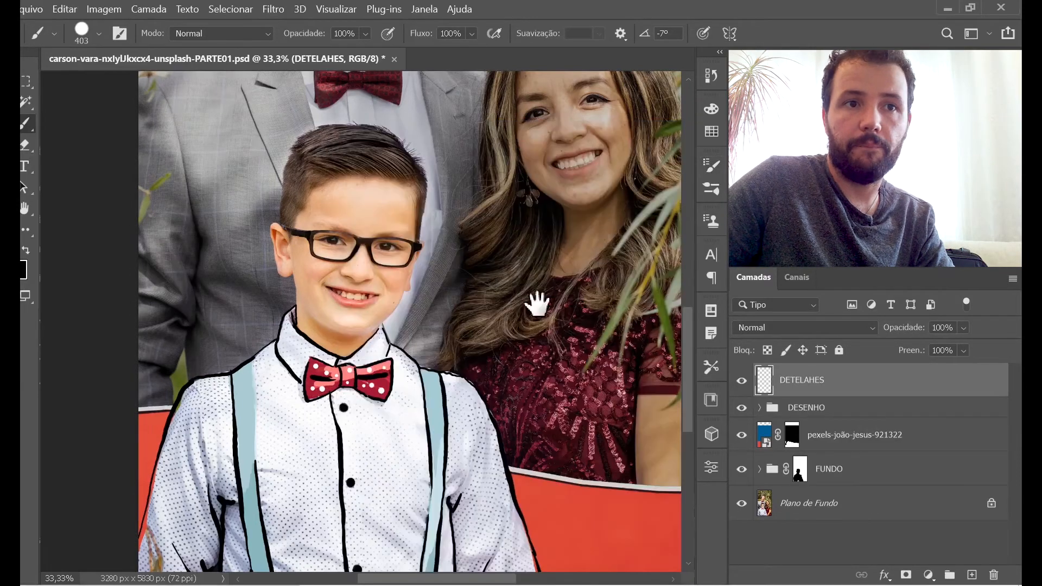
Paint three white tapered swirls between the boy and the mother's dress with a 150 px brush, undoing unsuitable strokes
drag(535, 302, 410, 297)
key(bracketleft)
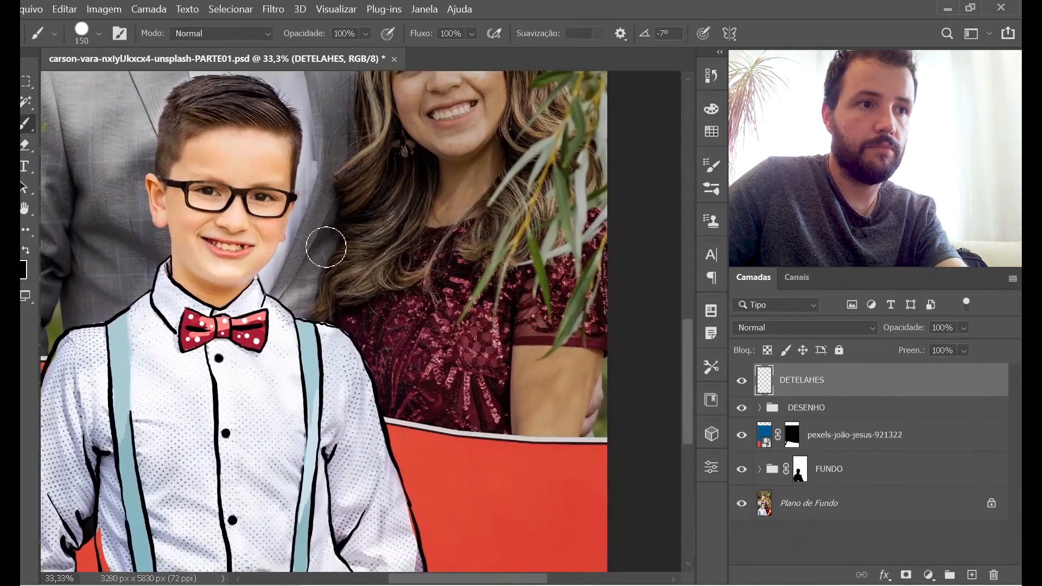
mouse_move(322, 264)
mouse_down()
mouse_move(304, 275)
mouse_move(376, 273)
mouse_move(305, 262)
mouse_move(380, 274)
mouse_up()
key(ctrl+z)
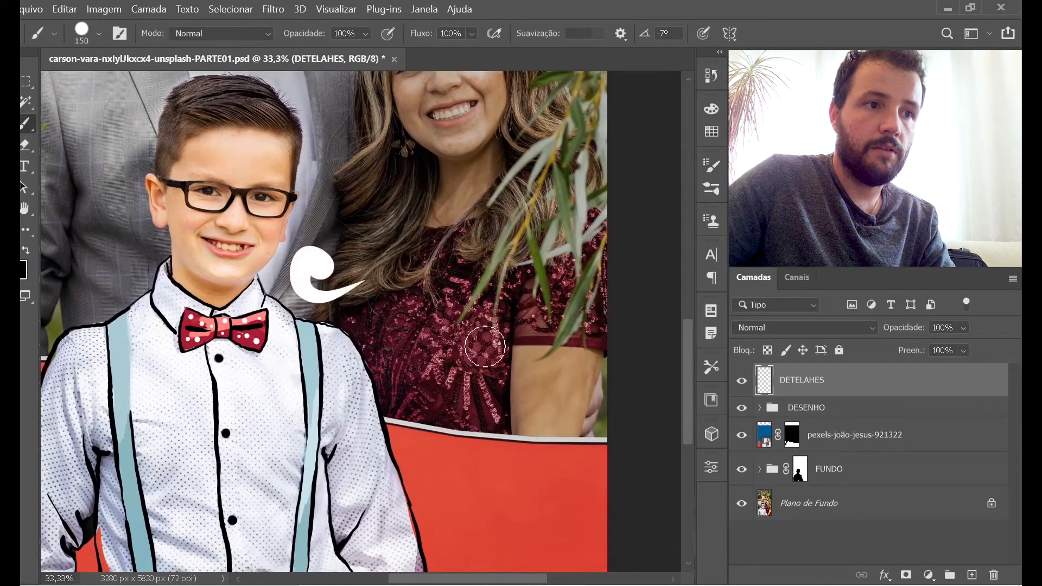
drag(442, 329, 554, 353)
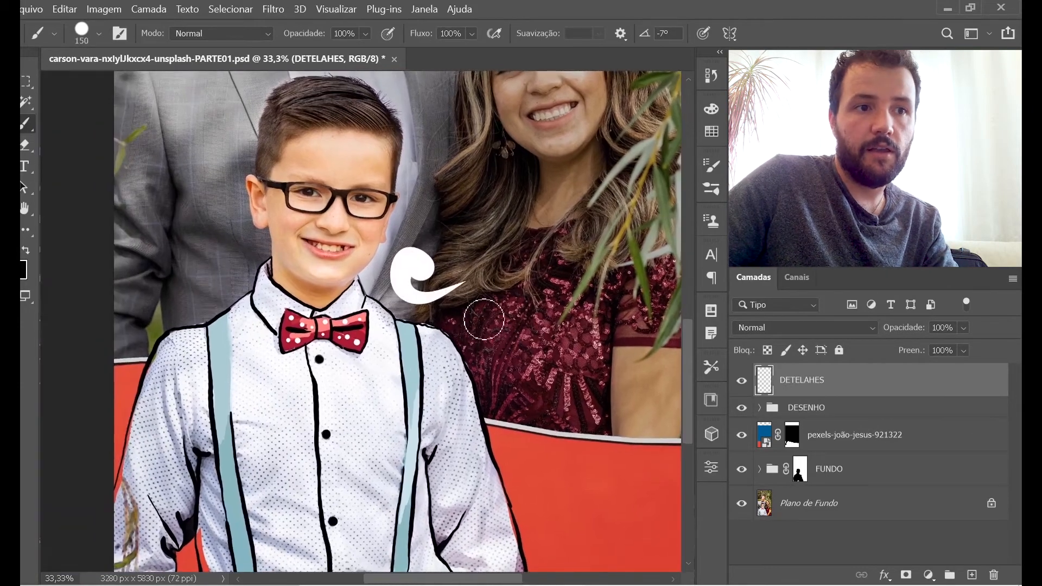
mouse_move(474, 323)
mouse_down()
mouse_move(553, 319)
mouse_move(554, 291)
mouse_move(457, 316)
mouse_up()
key(ctrl+z)
mouse_move(416, 365)
mouse_down()
mouse_move(521, 380)
mouse_move(479, 373)
mouse_move(542, 423)
mouse_move(604, 440)
mouse_move(544, 351)
mouse_up()
key(ctrl+z)
key(ctrl+z)
drag(577, 453, 524, 345)
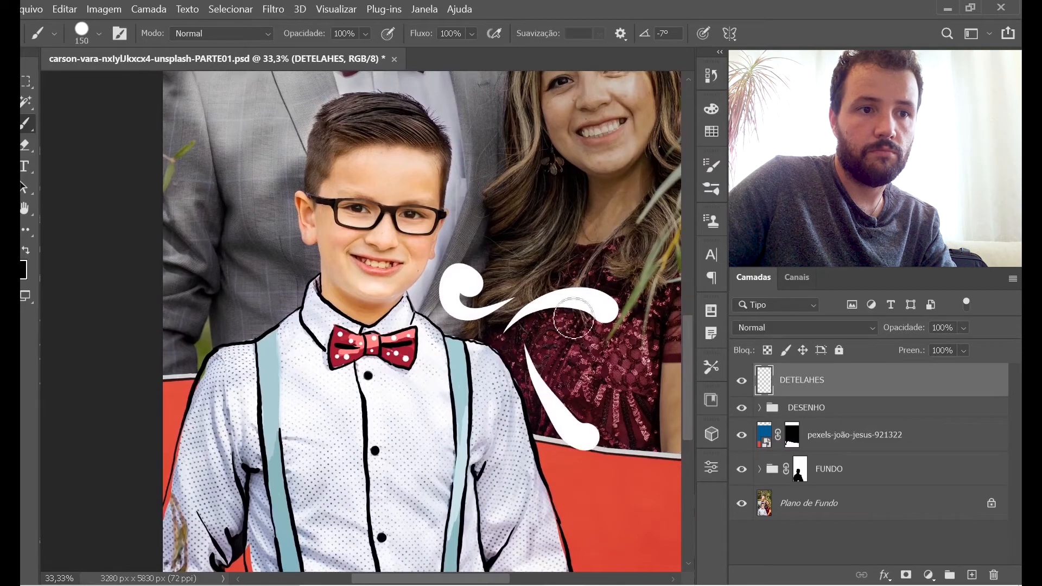
Paint two white tapered swirls over the father's jacket, above the boy's shoulder, with the 150 px brush
drag(441, 359, 409, 355)
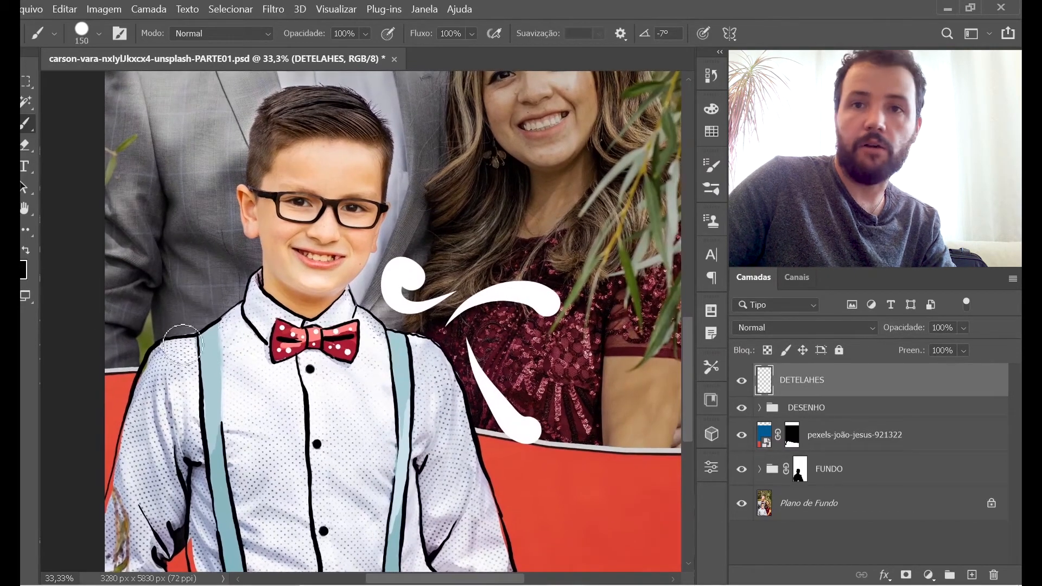
drag(168, 308, 222, 270)
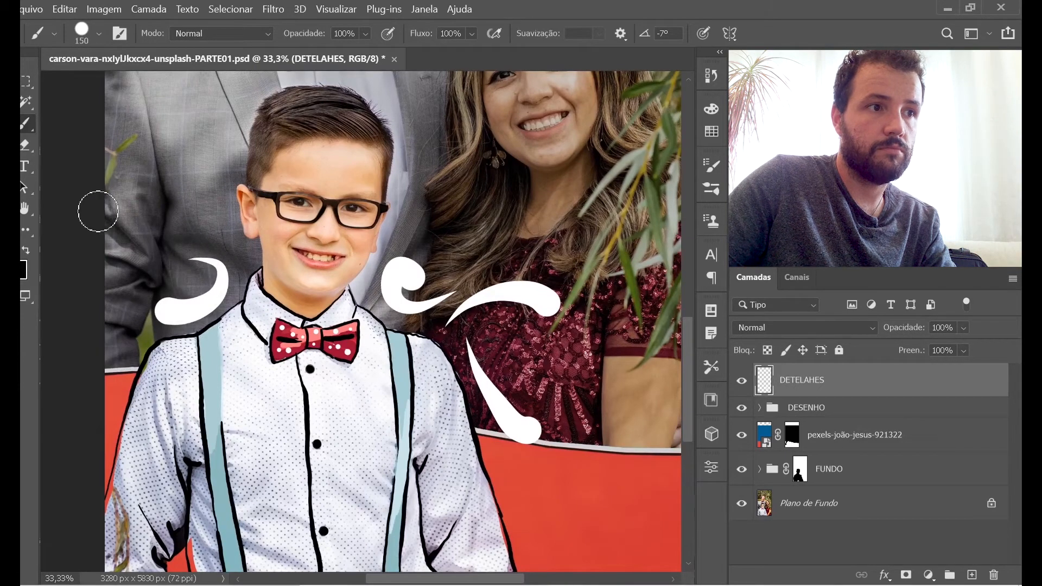
drag(113, 202, 198, 224)
drag(149, 231, 174, 255)
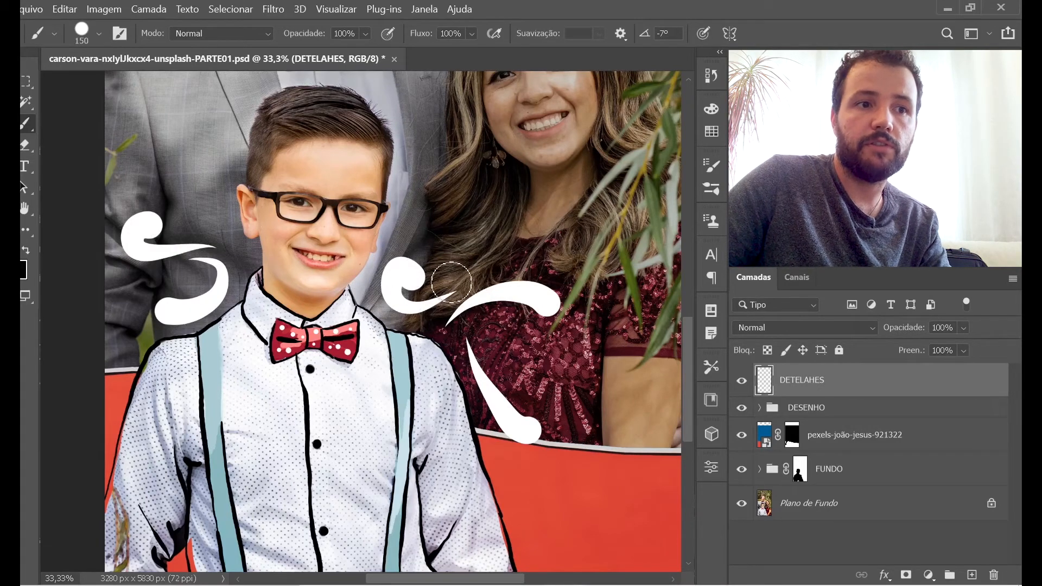
Reduce the brush to 45 px and paint two thin white accent strokes above the swirls on the mother's side
key(bracketleft)
key(bracketleft)
key(bracketleft)
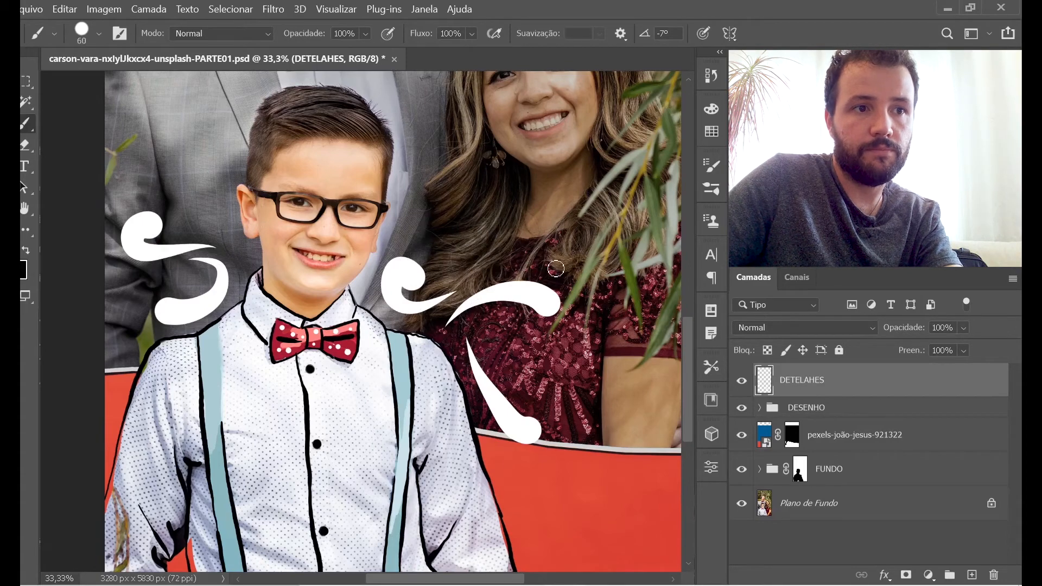
key(ctrl+z)
mouse_move(541, 271)
mouse_down()
mouse_move(454, 303)
mouse_move(549, 272)
mouse_move(470, 283)
mouse_up()
key(bracketleft)
key(bracketleft)
key(ctrl+z)
drag(409, 239, 461, 268)
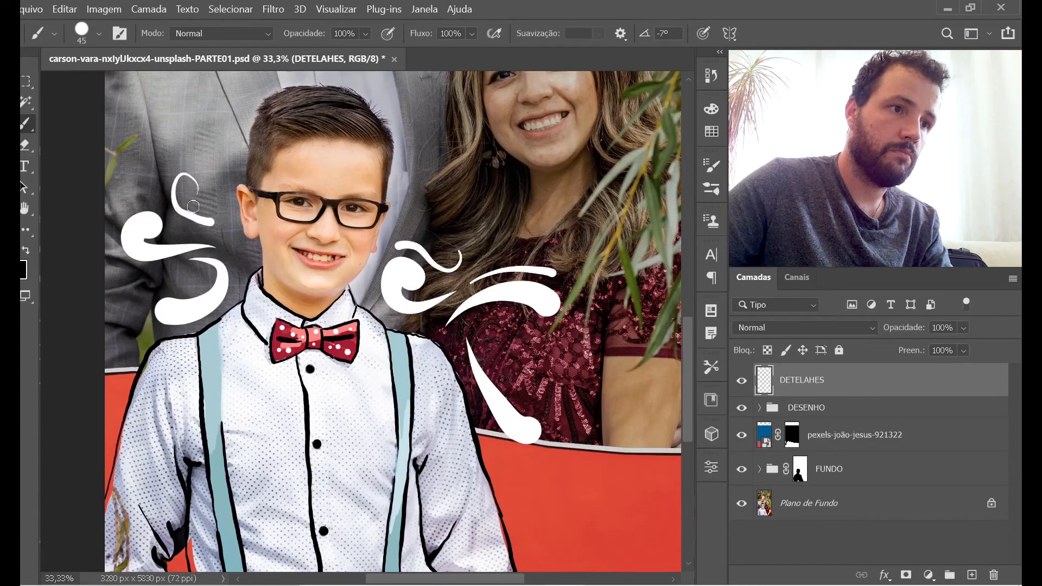
Paint thin white accents above and below the swirls on the father's jacket and one across the mother's dress
drag(112, 199, 184, 203)
drag(90, 263, 180, 271)
drag(575, 328, 482, 340)
Set the brush's size fade to 300 and paint short white tapered rays on both sides of the boy's head
drag(365, 236, 345, 320)
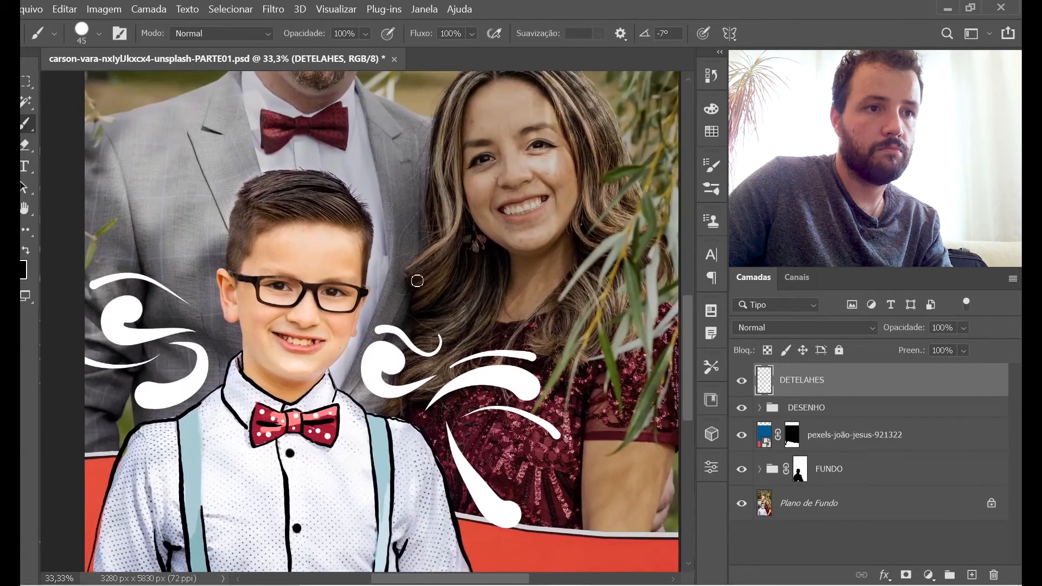
click(710, 169)
drag(671, 198, 639, 201)
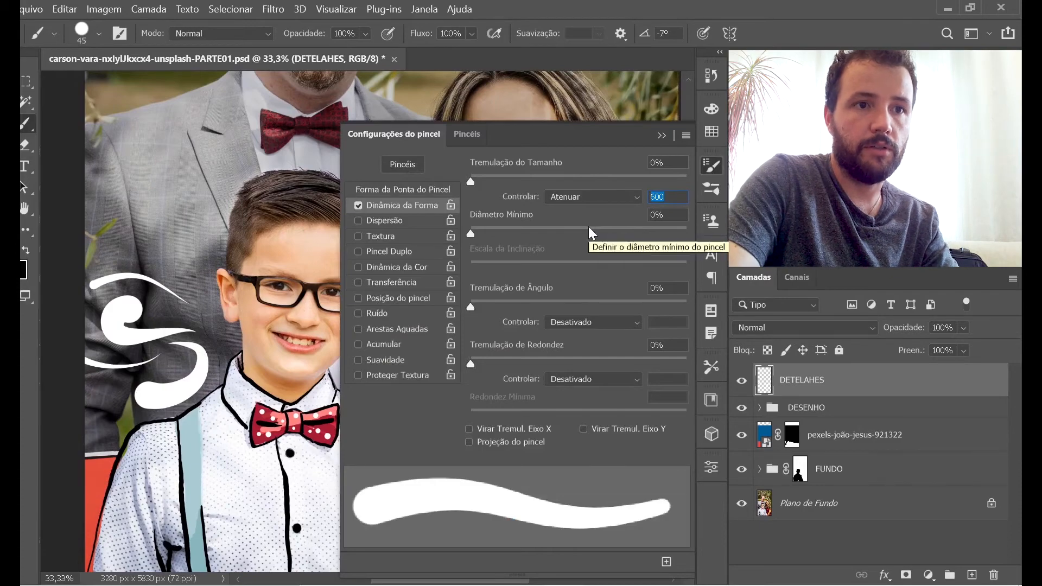
text(300)
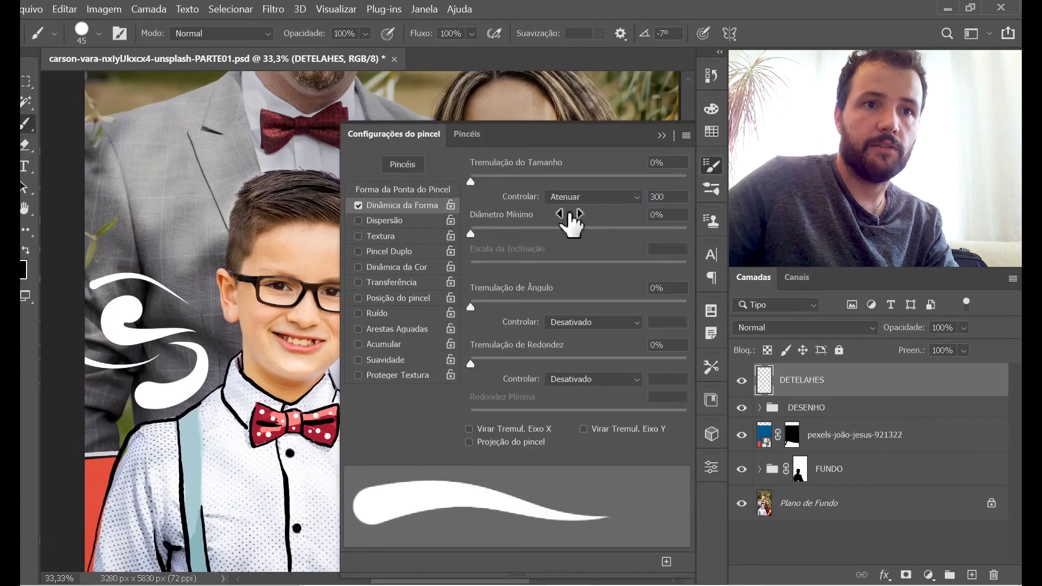
click(710, 165)
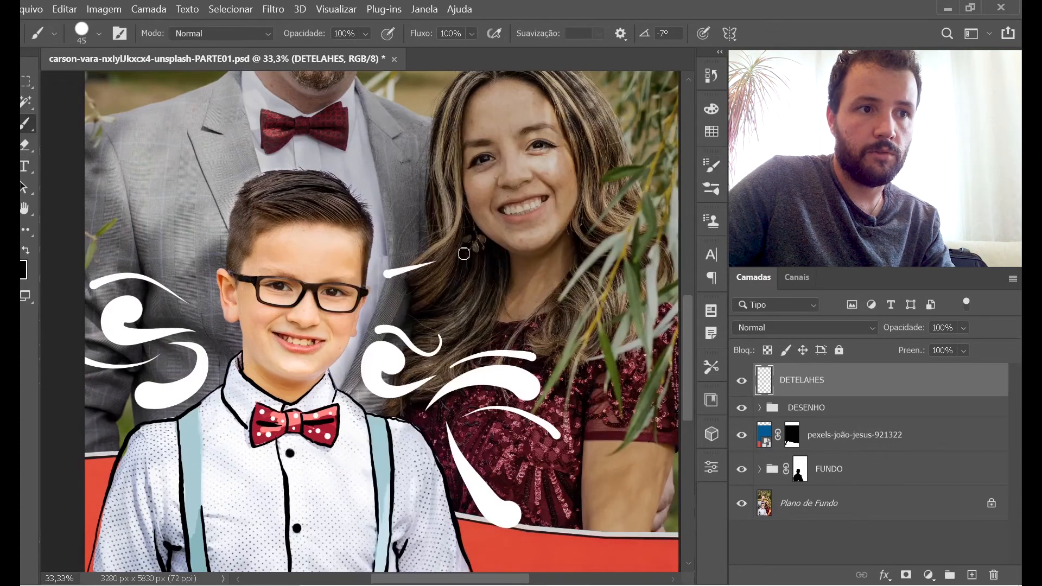
drag(389, 227, 437, 194)
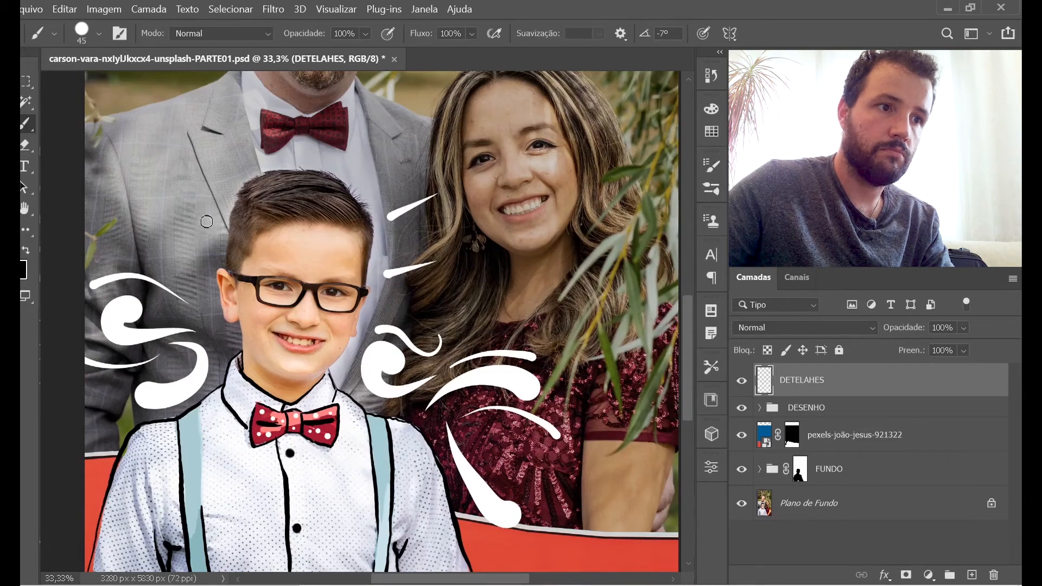
drag(189, 281, 156, 248)
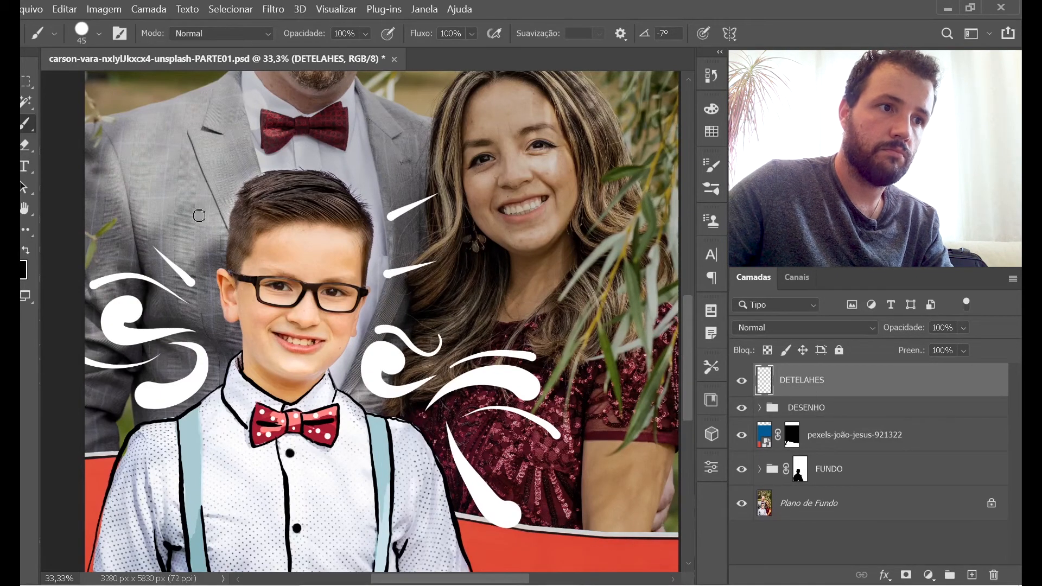
Erase the upper short ray between the boy's hair and the mother with the 102 px Eraser
key(e)
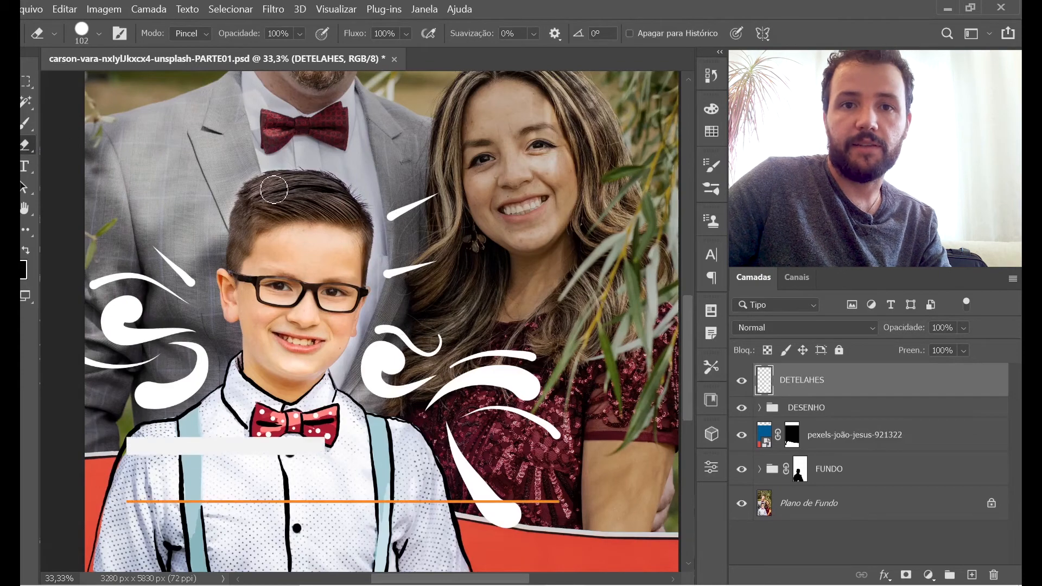
drag(386, 219, 434, 196)
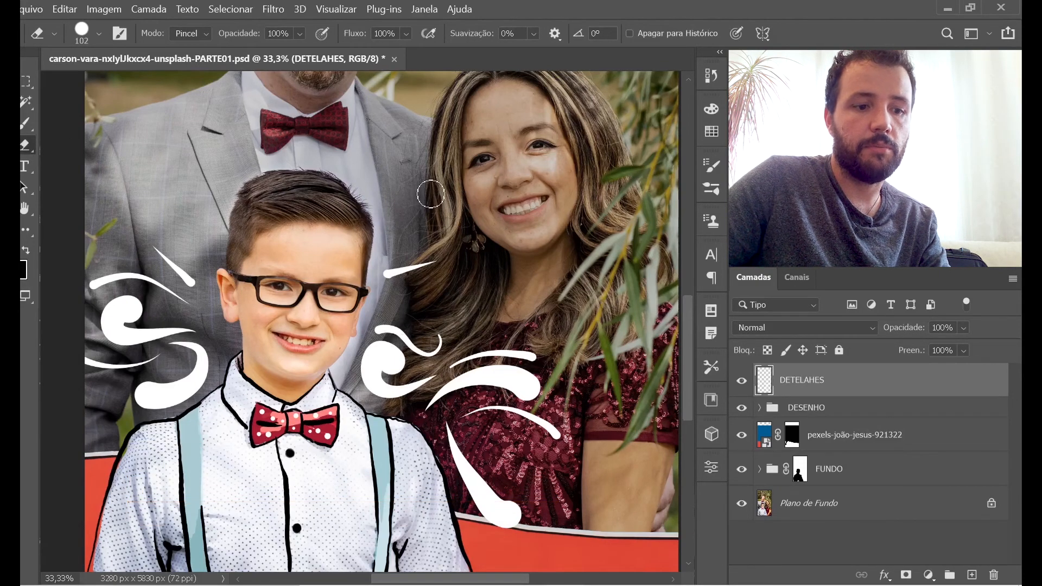
Add small white dots around the swirls and rays on both sides of the boy with the 45 px brush
key(b)
drag(455, 340, 441, 271)
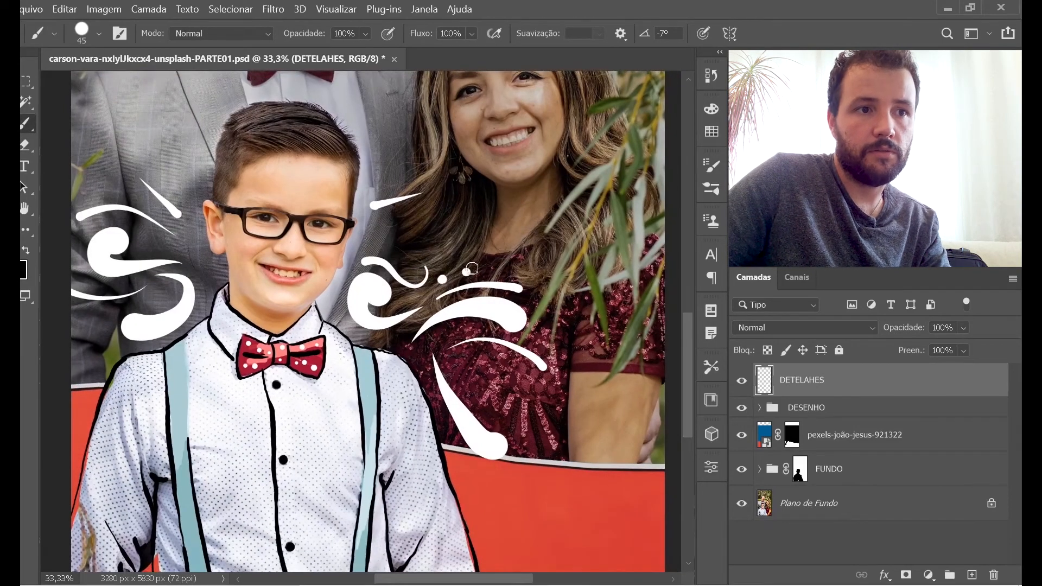
click(161, 294)
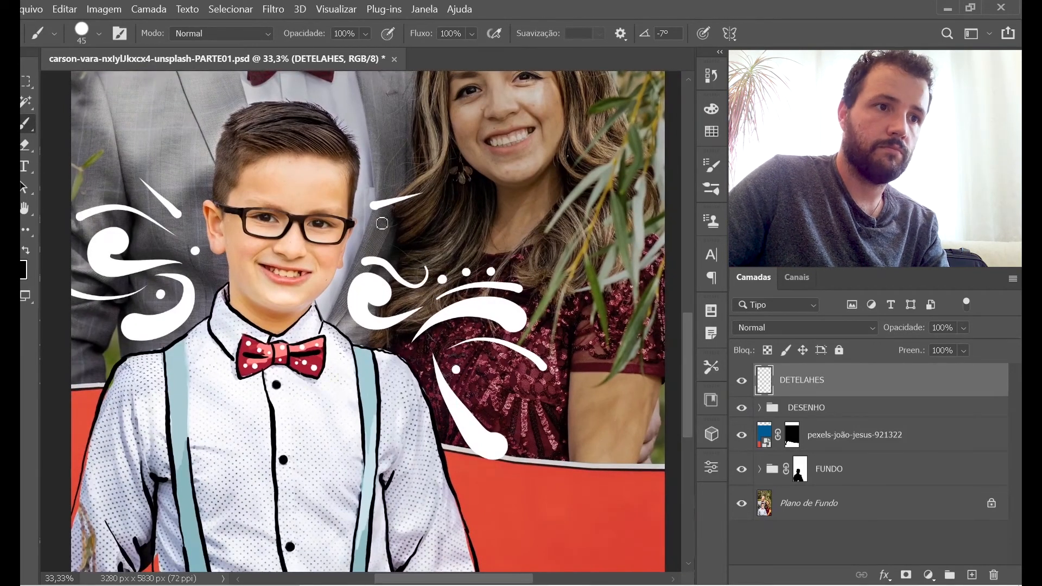
click(182, 199)
key(z)
mouse_move(410, 326)
mouse_down()
mouse_move(397, 310)
mouse_move(406, 327)
mouse_up()
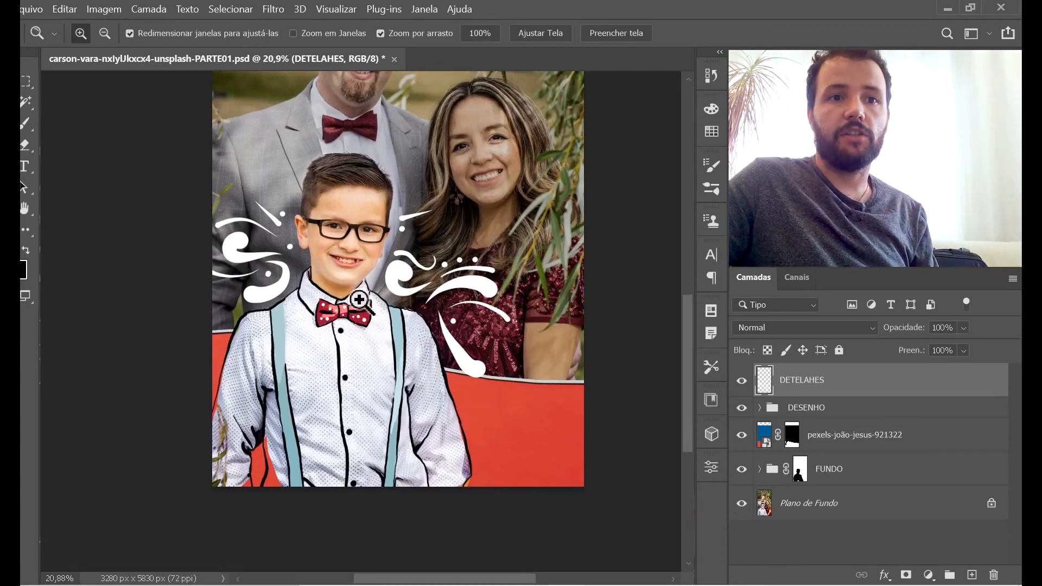
mouse_move(370, 301)
mouse_down()
mouse_move(378, 298)
mouse_move(367, 310)
mouse_move(378, 305)
mouse_up()
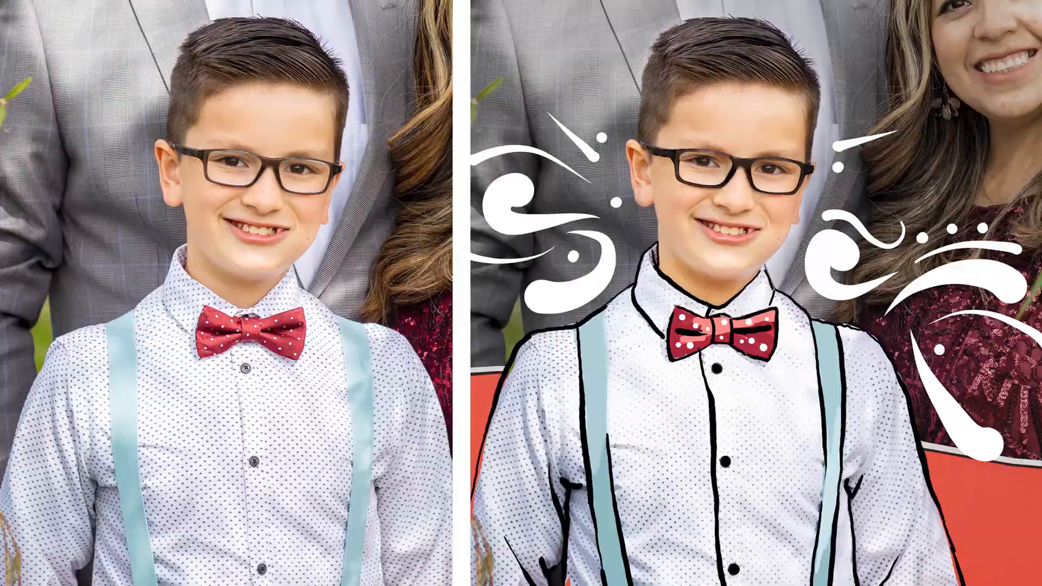